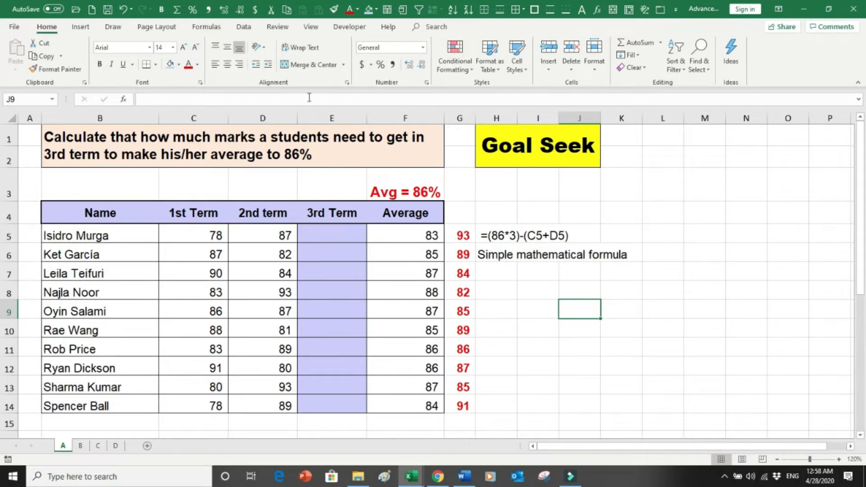
# Find the Goal Seek command among the What-If Analysis tools without running it.
pyautogui.click(243, 27)
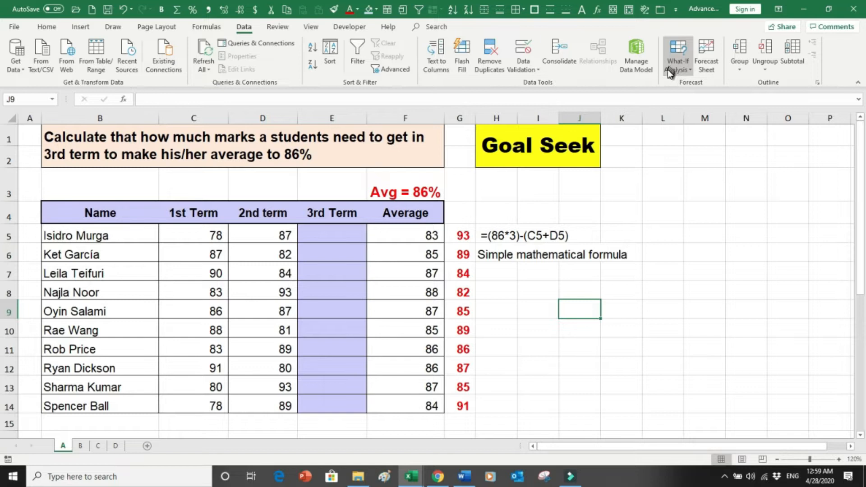
pyautogui.click(691, 70)
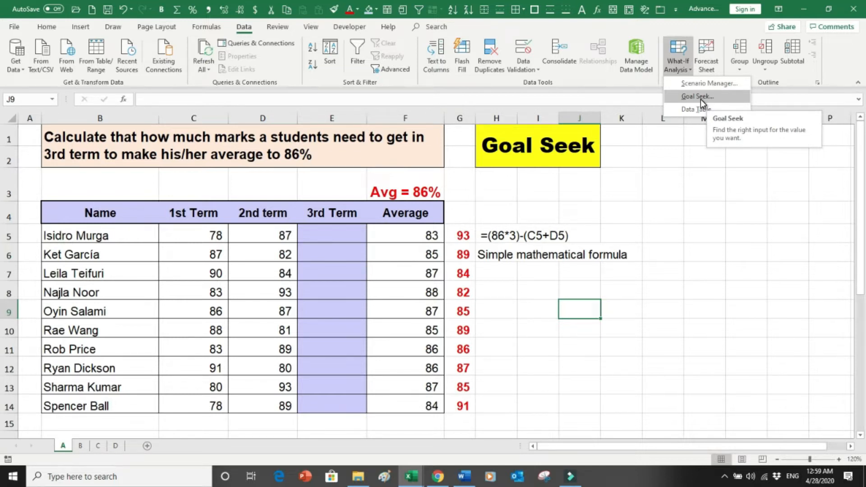
pyautogui.click(510, 181)
pyautogui.click(508, 180)
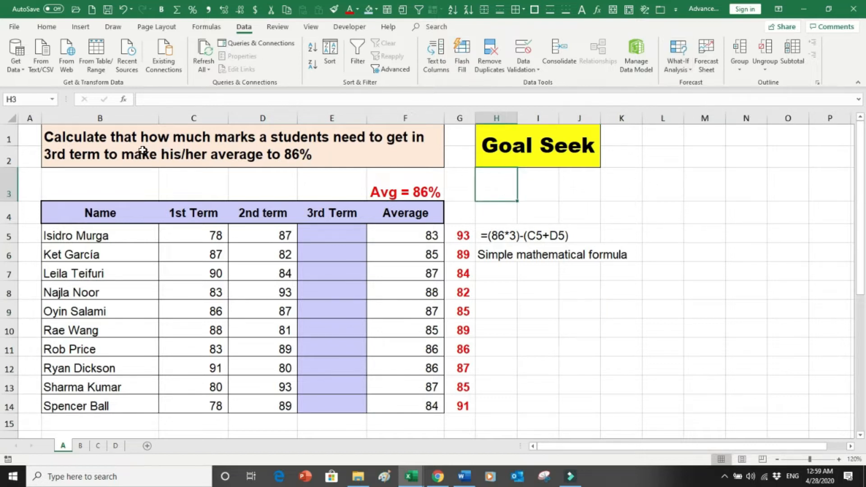
# Review the marks table on sheet A: student names, the three term columns, the averages, the 86% target and the task description.
pyautogui.moveTo(106, 232); pyautogui.dragTo(99, 381)
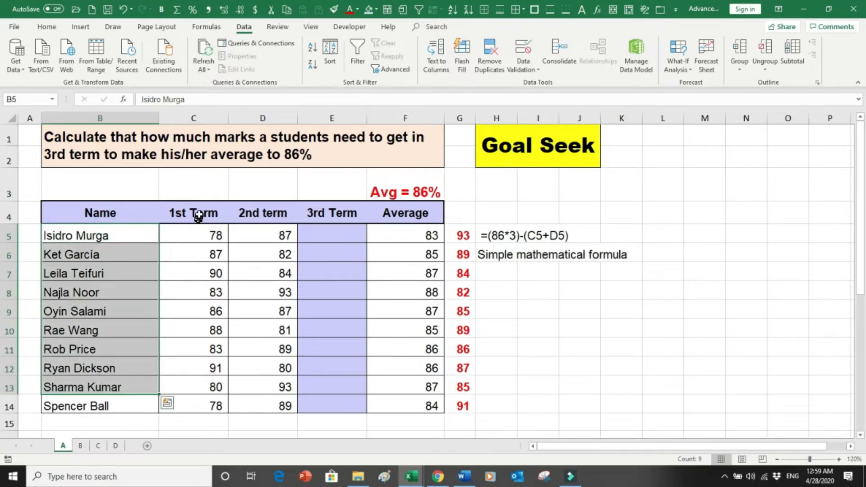
pyautogui.moveTo(199, 216); pyautogui.dragTo(201, 346)
pyautogui.moveTo(261, 235); pyautogui.dragTo(269, 338)
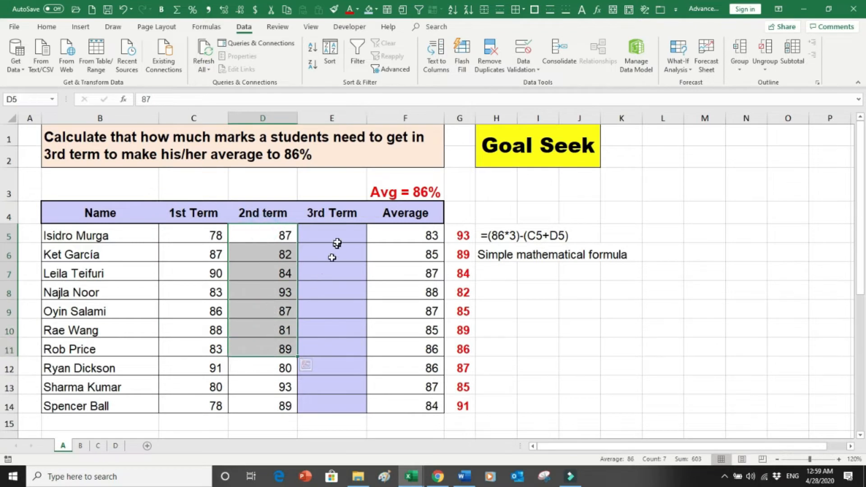
pyautogui.moveTo(337, 213); pyautogui.dragTo(337, 334)
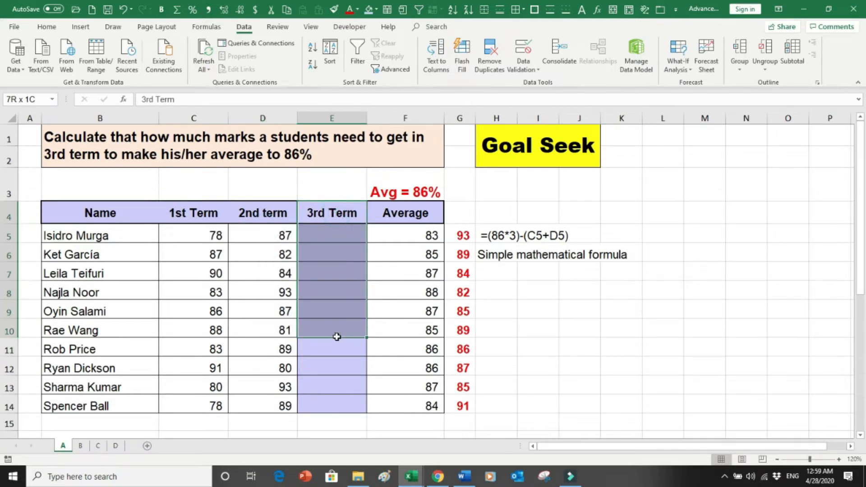
pyautogui.moveTo(406, 225); pyautogui.dragTo(416, 325)
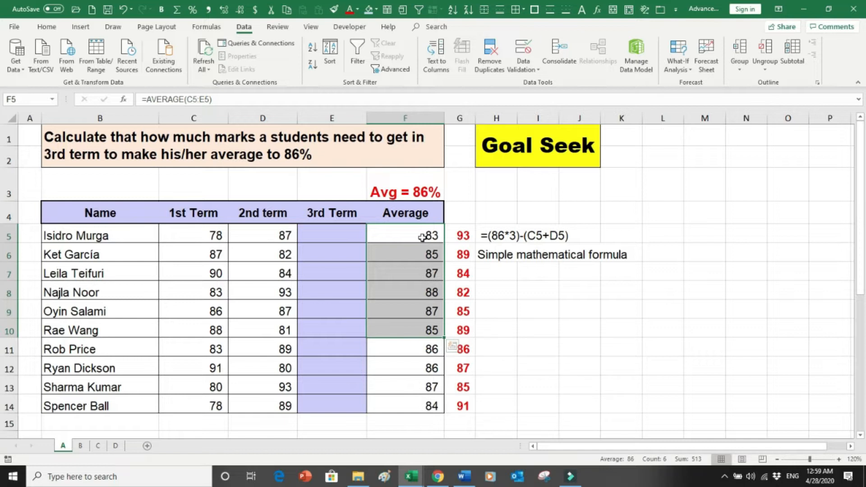
pyautogui.click(413, 193)
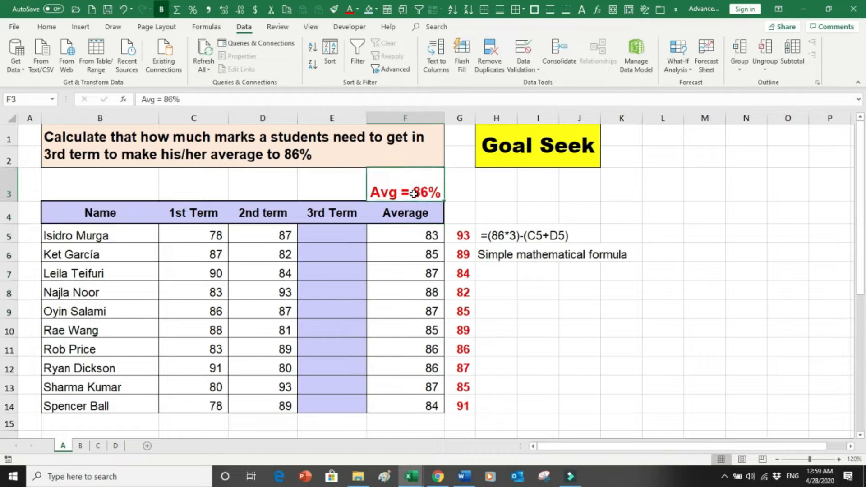
pyautogui.click(349, 233)
pyautogui.moveTo(349, 233); pyautogui.dragTo(347, 396)
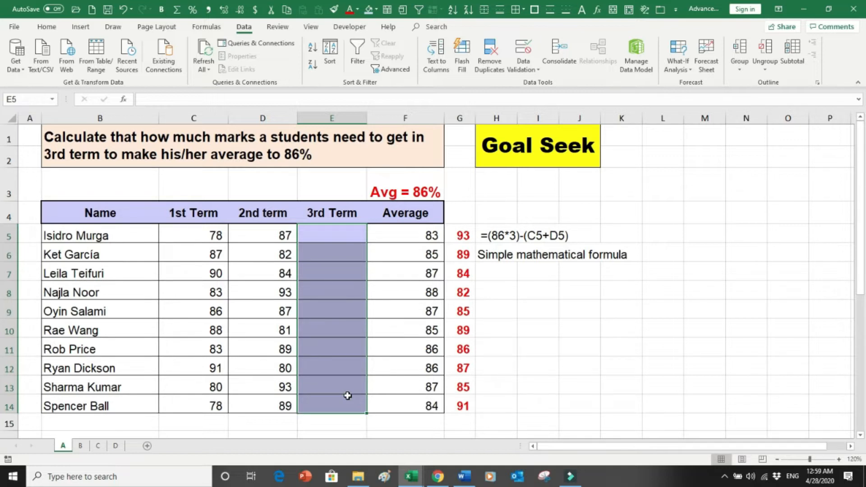
pyautogui.click(245, 143)
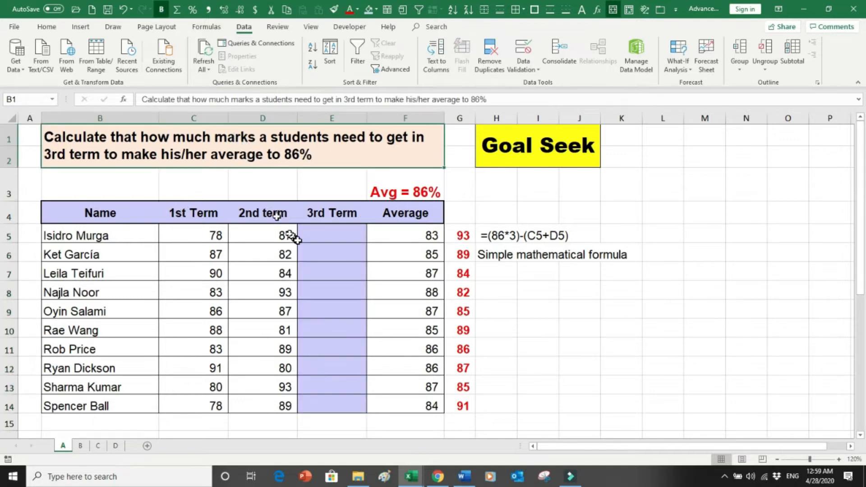
# Examine the formula in G5 that computes the required 3rd term mark from the first student's 1st and 2nd term marks.
pyautogui.click(318, 238)
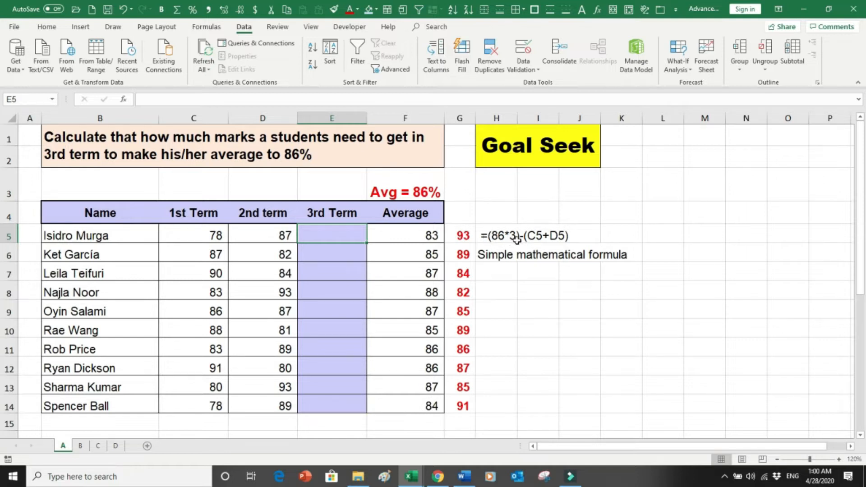
pyautogui.click(210, 230)
pyautogui.moveTo(212, 231); pyautogui.dragTo(249, 234)
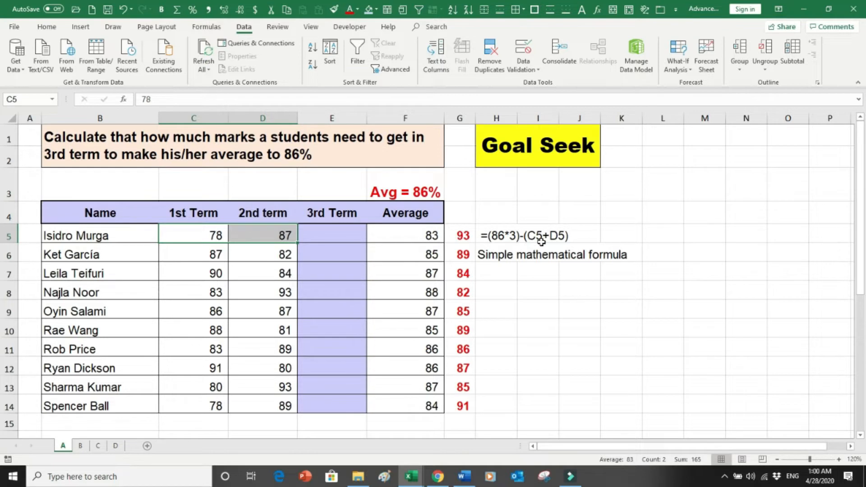
pyautogui.click(462, 236)
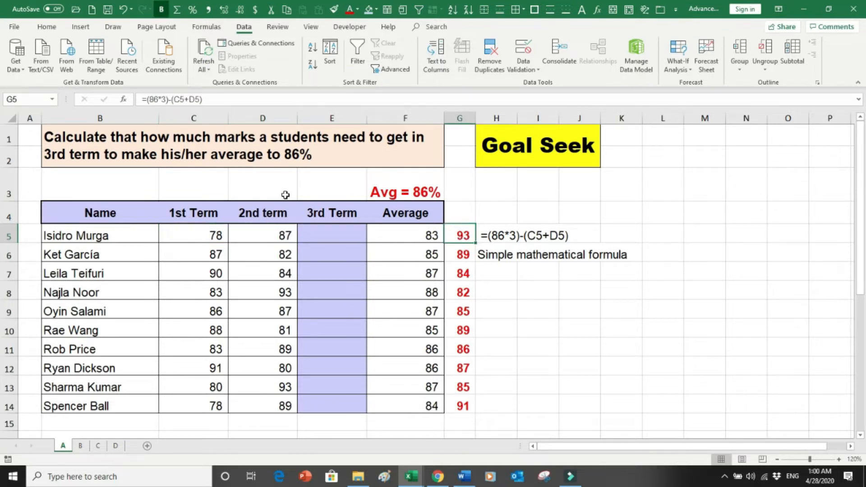
pyautogui.click(514, 307)
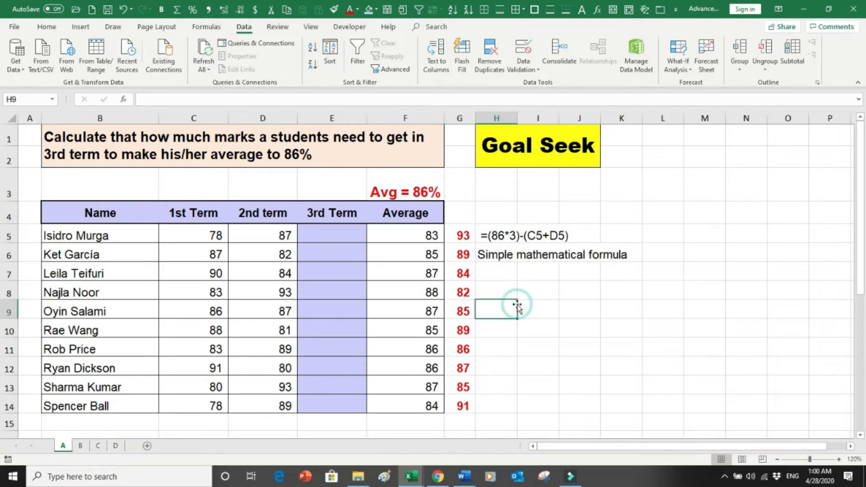
# Run Goal Seek to set the first student's average in F5 to 86 by changing cell E5, and keep the solution.
pyautogui.click(351, 236)
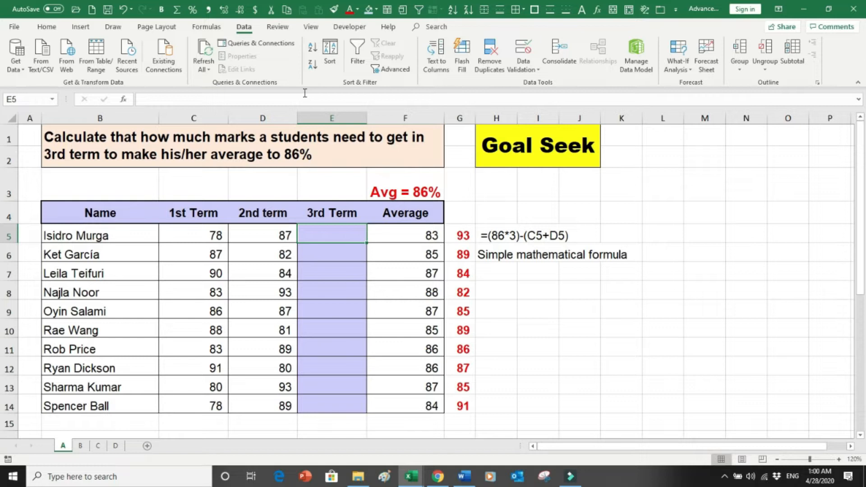
pyautogui.click(689, 69)
pyautogui.click(696, 97)
pyautogui.moveTo(458, 248); pyautogui.dragTo(532, 283)
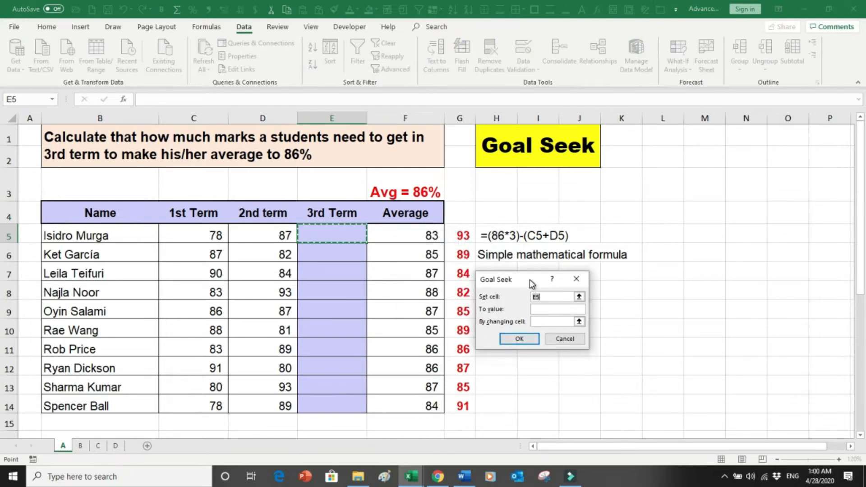
pyautogui.click(425, 235)
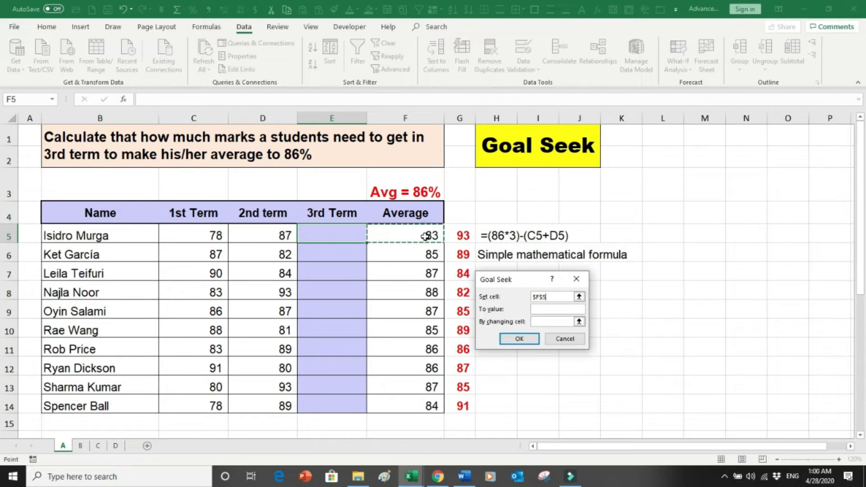
pyautogui.press('Tab')
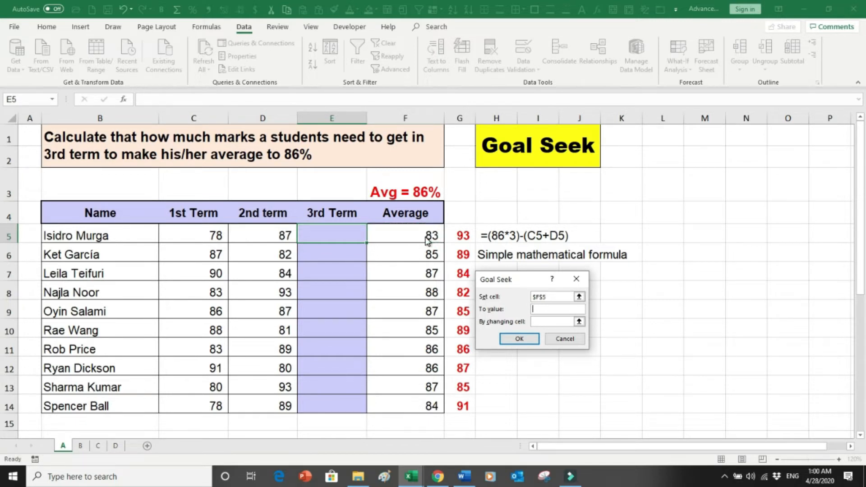
pyautogui.press('Tab')
pyautogui.click(339, 236)
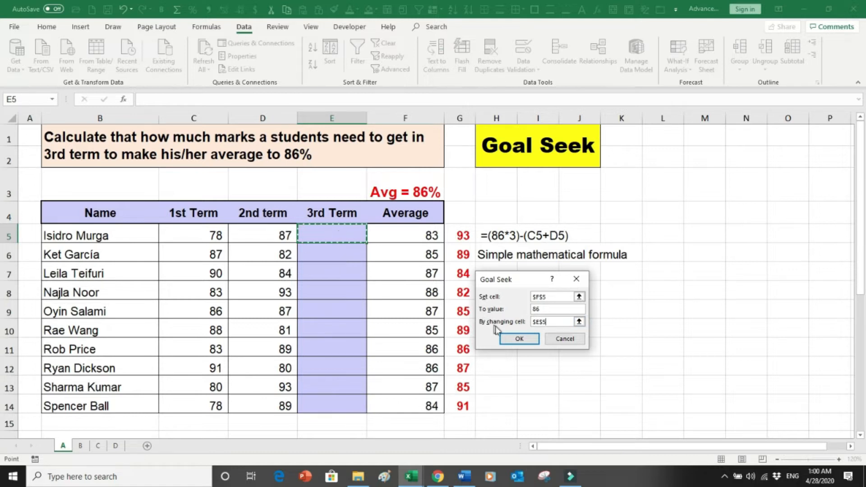
pyautogui.click(508, 337)
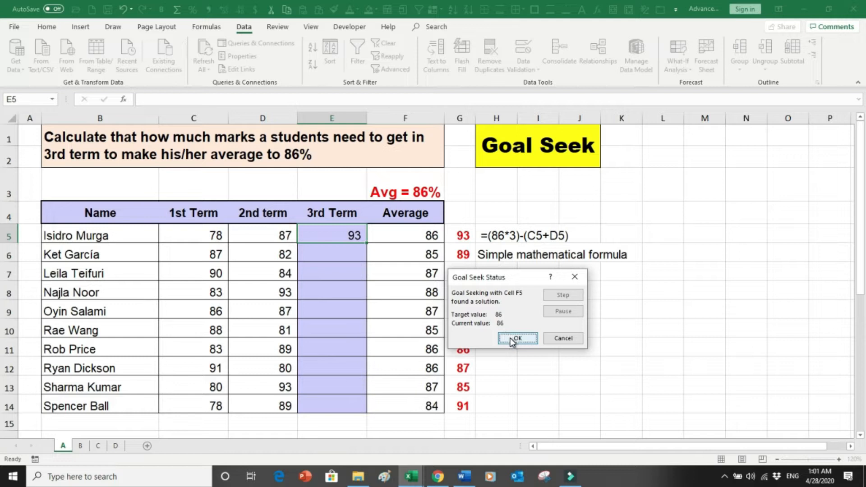
pyautogui.click(514, 339)
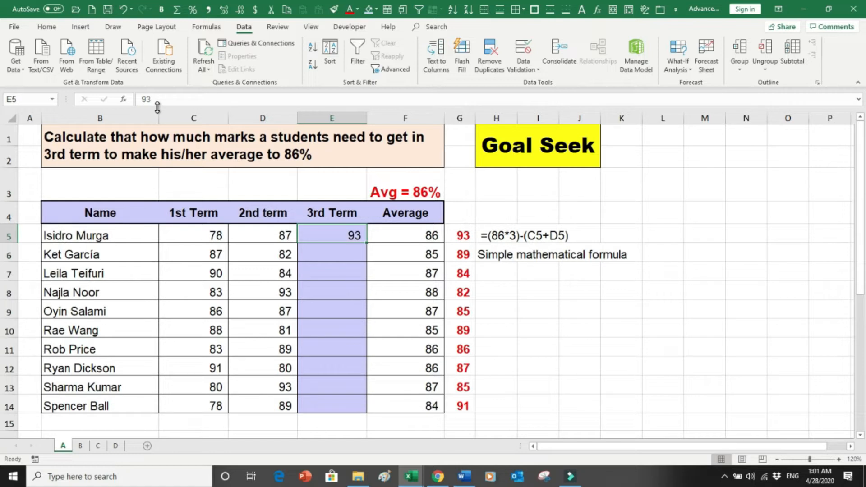
# Run Goal Seek to set the second student's average in F6 to 86 by changing cell E6, and accept the solution.
pyautogui.click(349, 253)
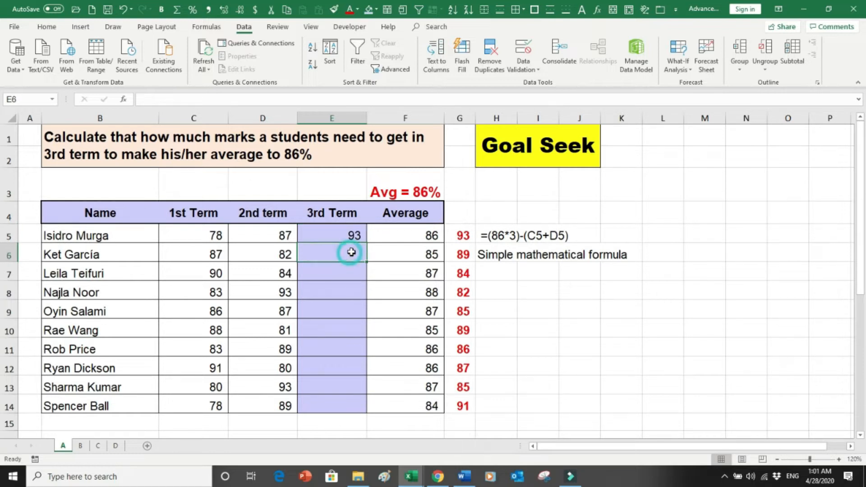
pyautogui.click(352, 234)
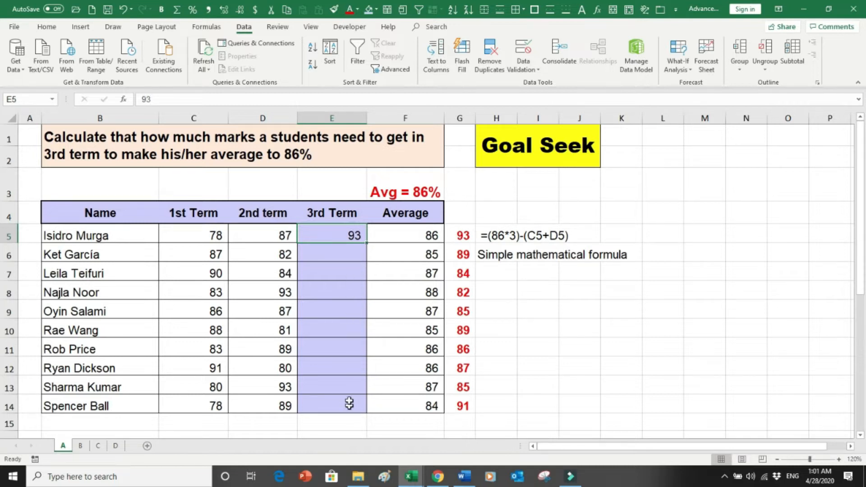
pyautogui.click(351, 250)
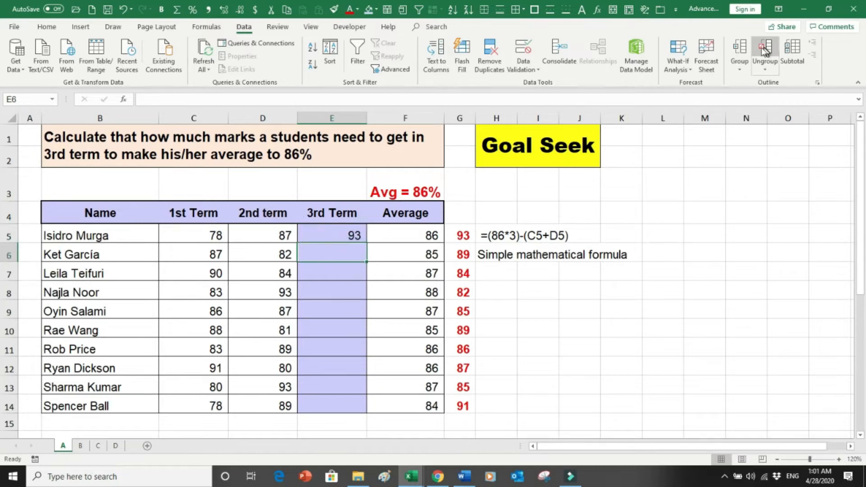
pyautogui.click(687, 70)
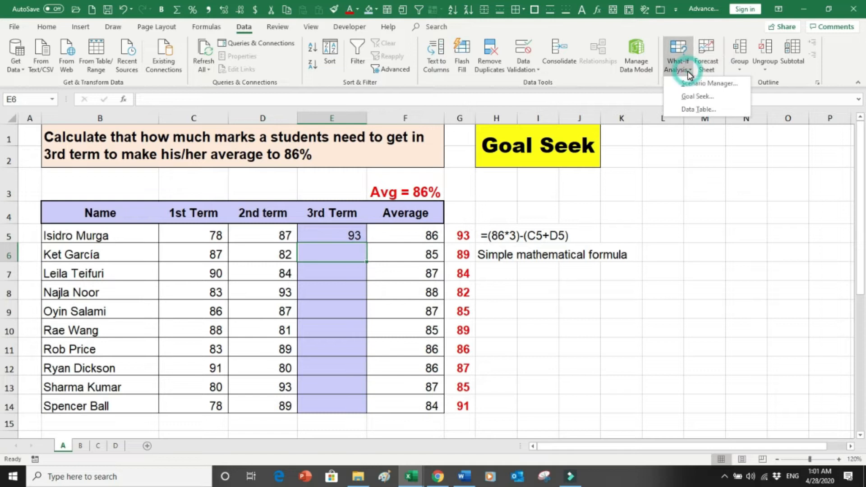
pyautogui.click(697, 97)
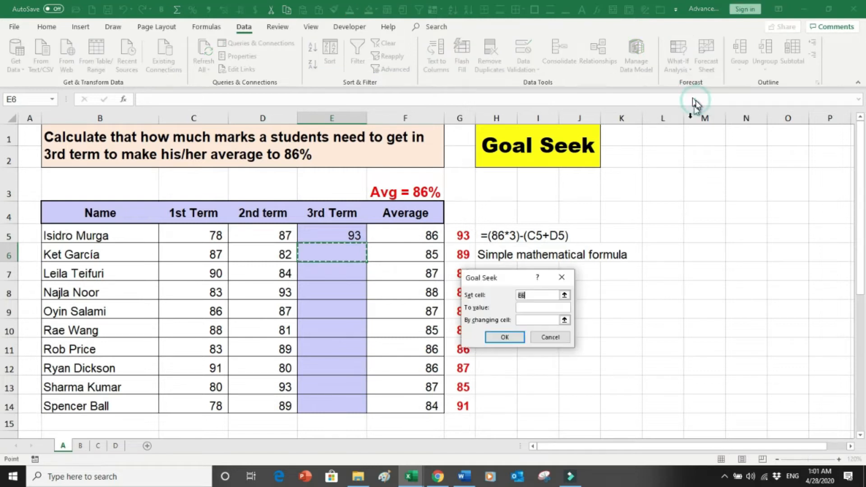
pyautogui.click(432, 255)
pyautogui.click(540, 308)
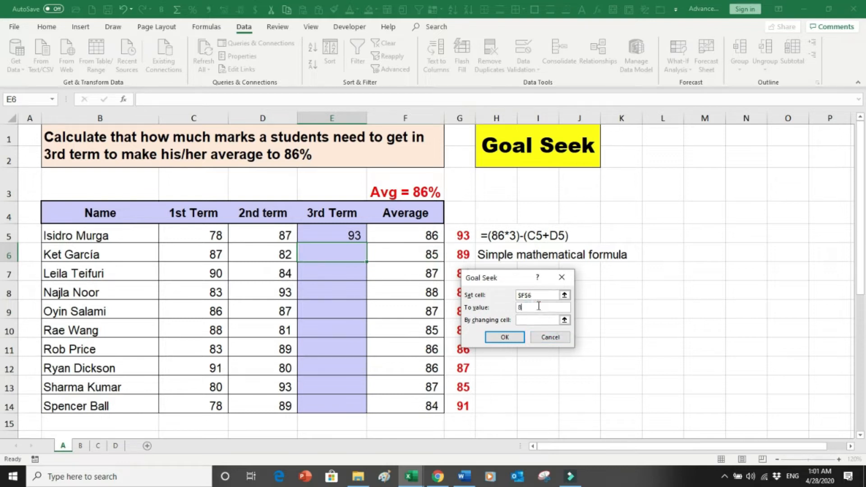
pyautogui.click(536, 320)
pyautogui.click(353, 256)
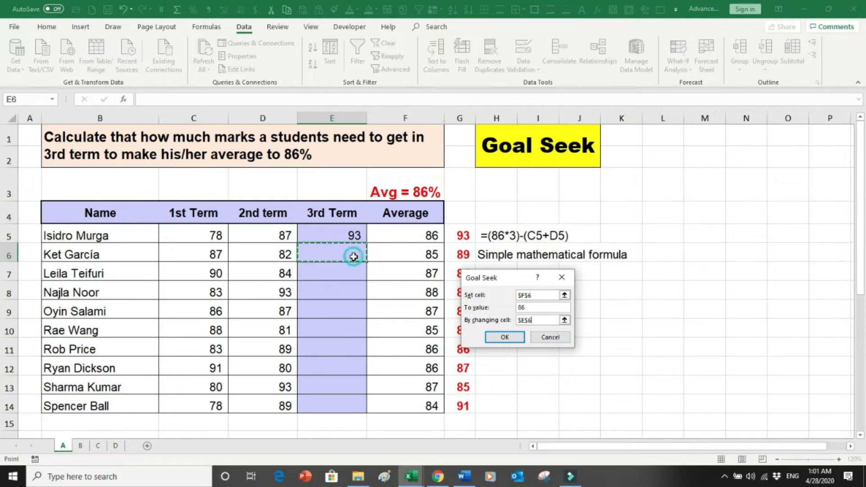
pyautogui.click(506, 336)
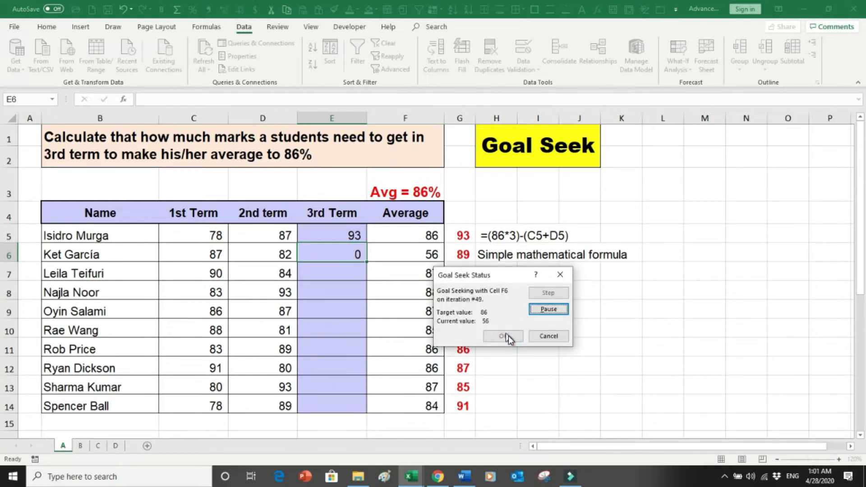
pyautogui.click(503, 336)
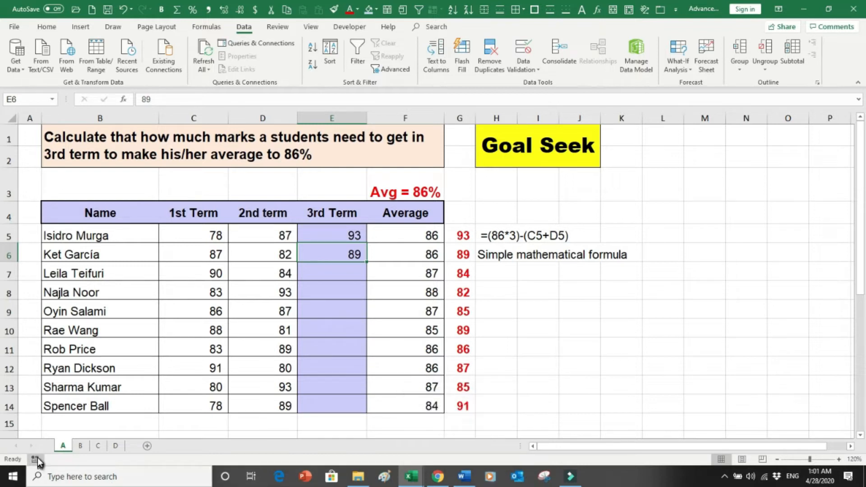
# Switch to sheet B and review its revenue problem, including the 7,000 net profit target and the revenue cell C4.
pyautogui.click(82, 446)
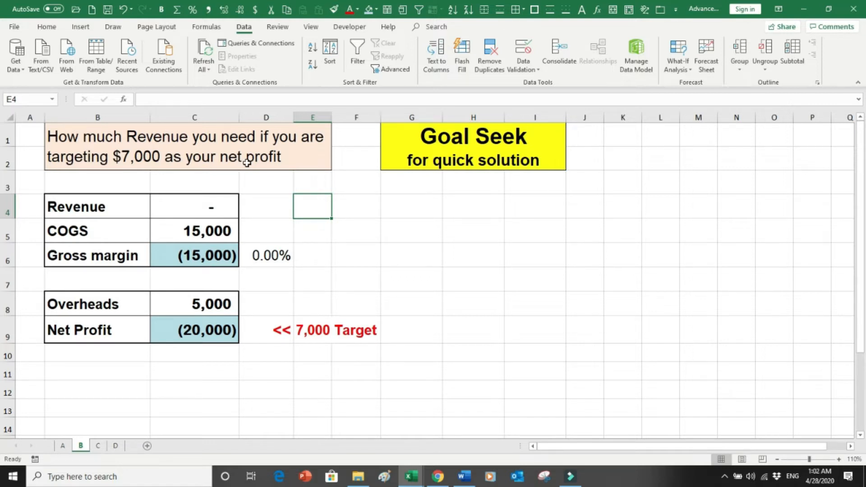
pyautogui.click(400, 329)
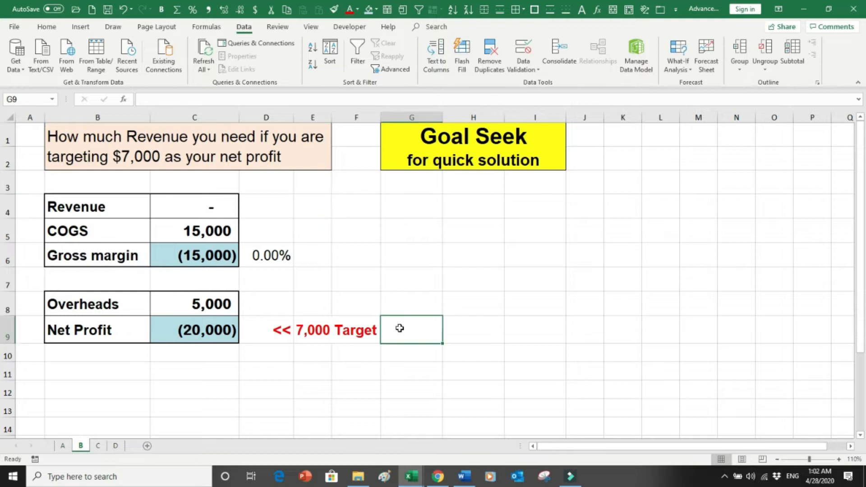
pyautogui.moveTo(400, 328); pyautogui.dragTo(232, 332)
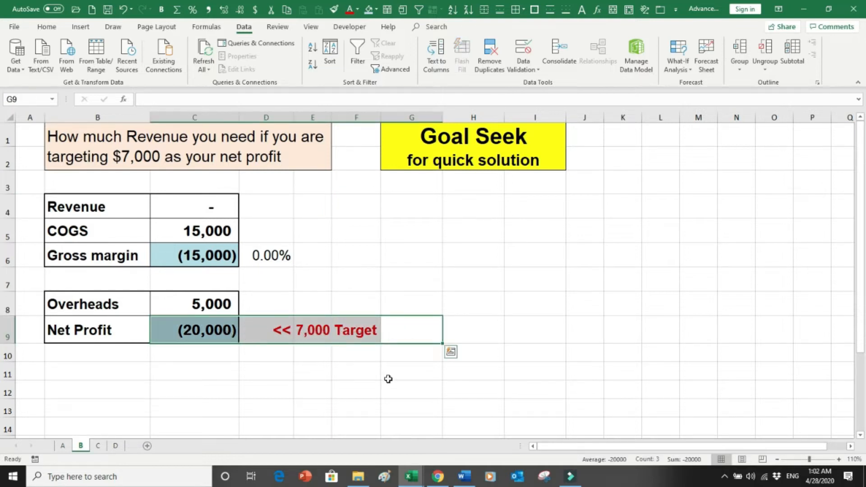
pyautogui.click(388, 379)
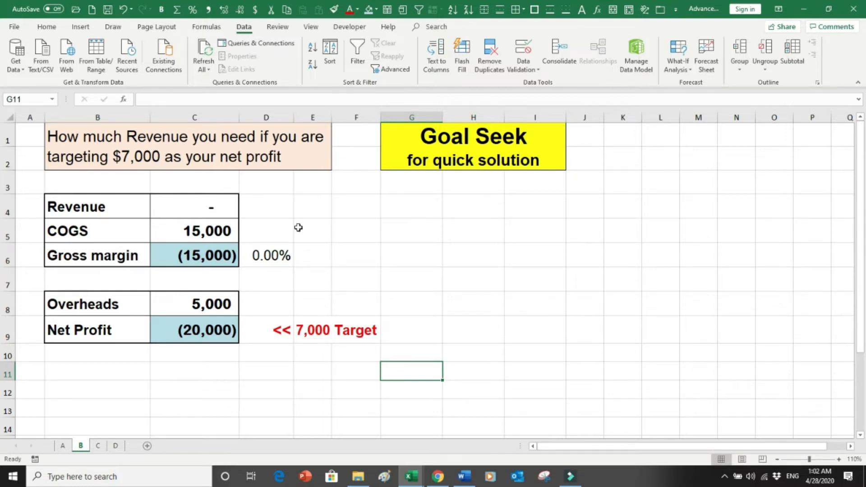
pyautogui.moveTo(257, 204); pyautogui.dragTo(211, 202)
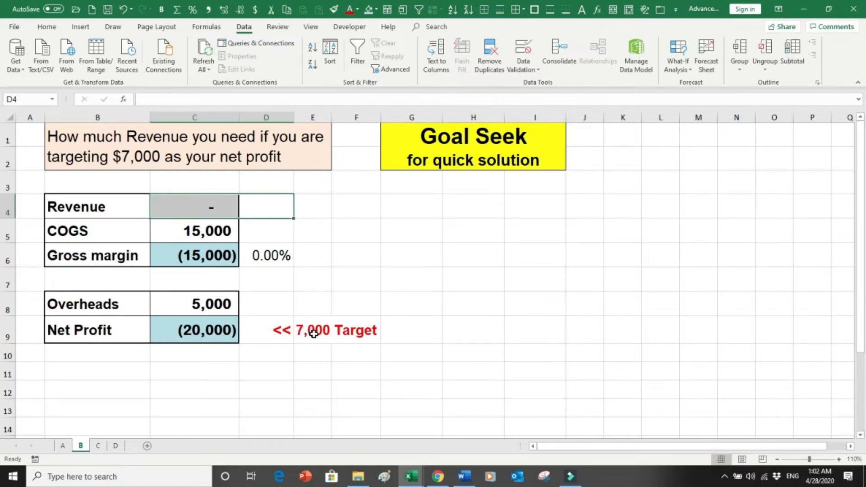
# Run Goal Seek to set the net profit in C9 to 7000 by changing revenue cell C4, and accept the solution.
pyautogui.click(313, 333)
pyautogui.click(233, 330)
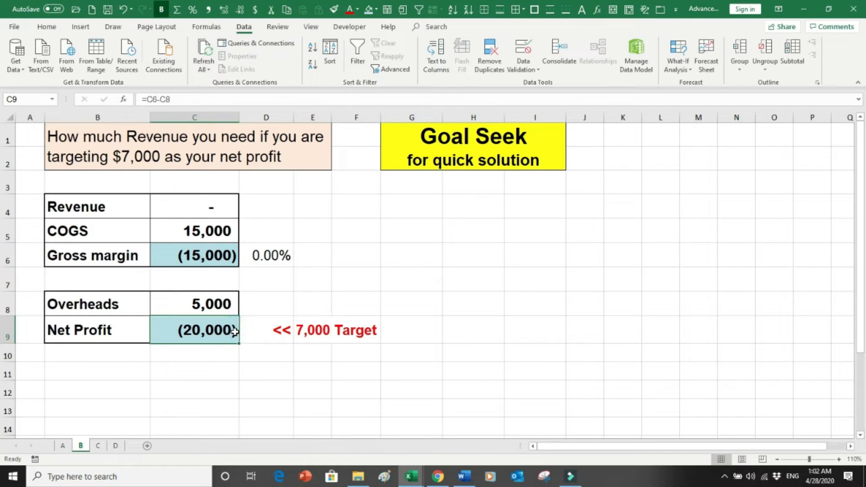
pyautogui.click(311, 228)
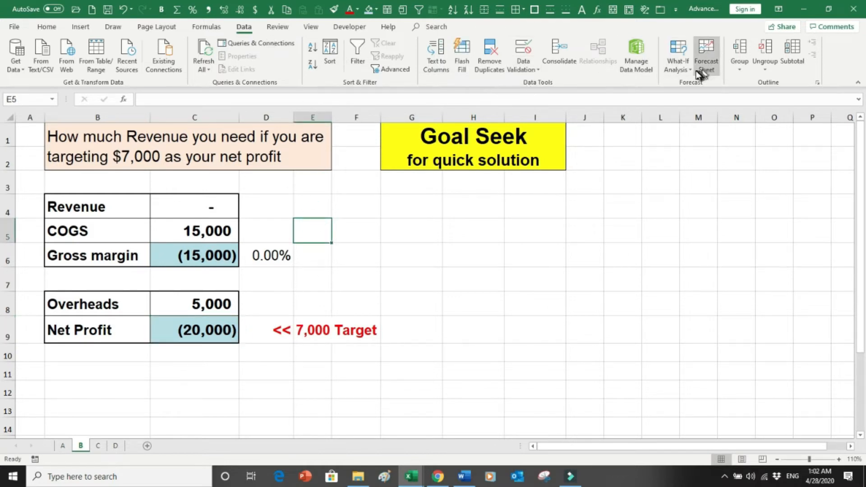
pyautogui.click(676, 63)
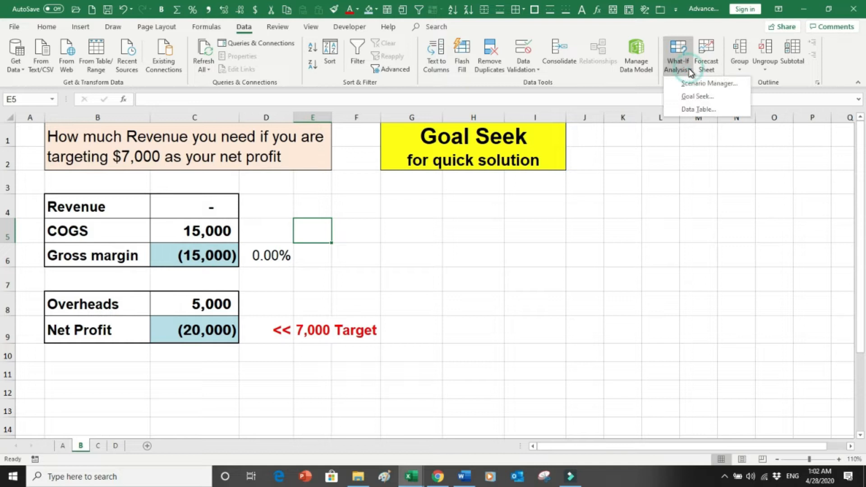
pyautogui.click(697, 96)
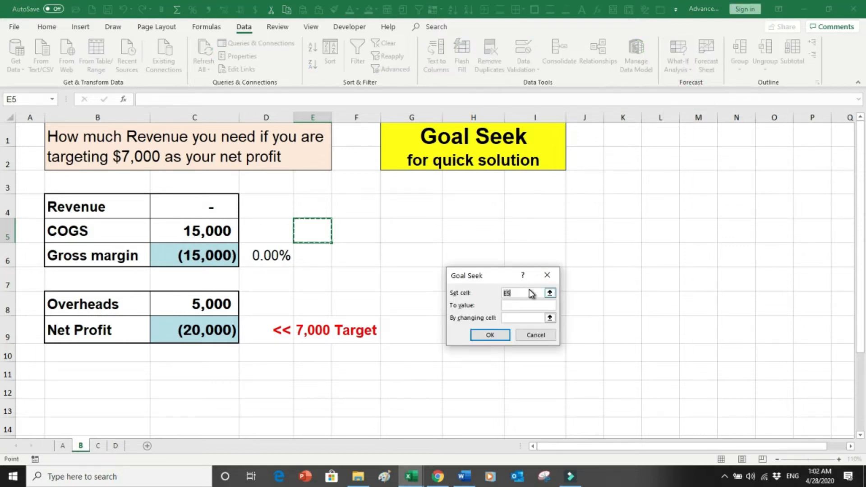
pyautogui.click(215, 334)
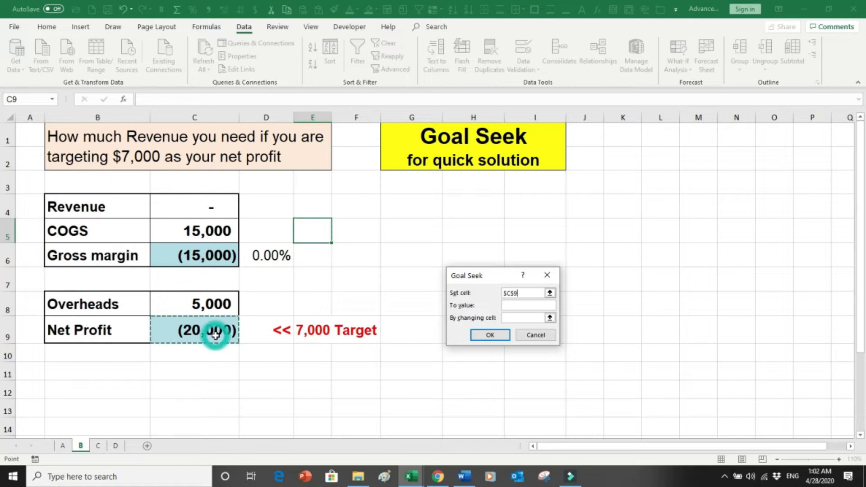
pyautogui.press('Tab')
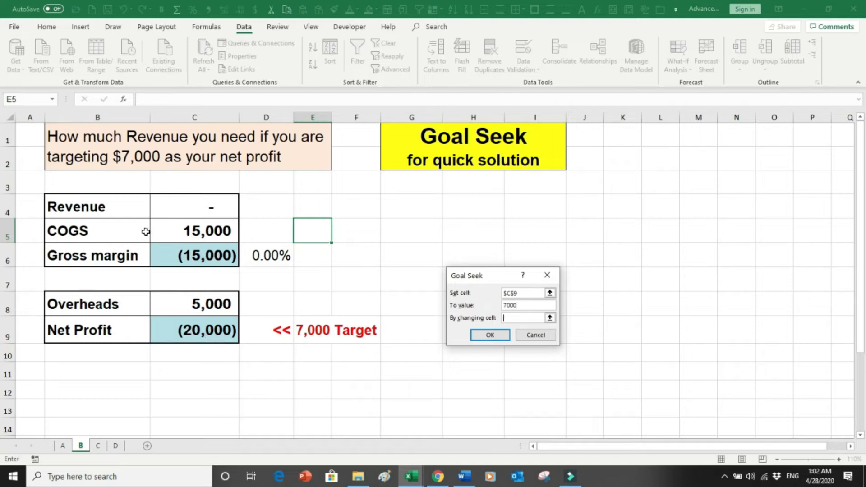
pyautogui.click(184, 210)
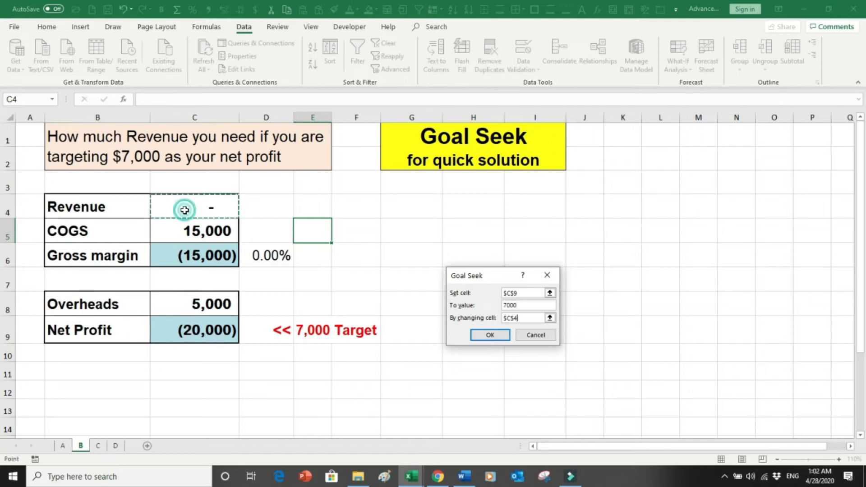
pyautogui.click(489, 335)
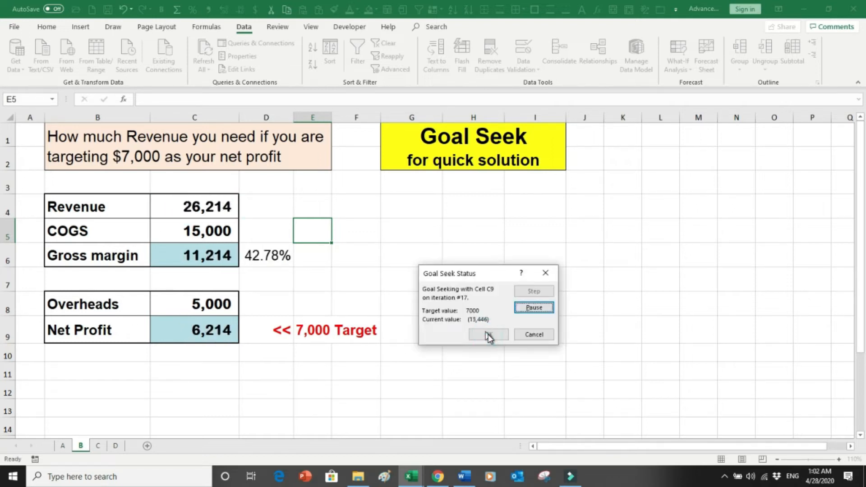
pyautogui.click(489, 335)
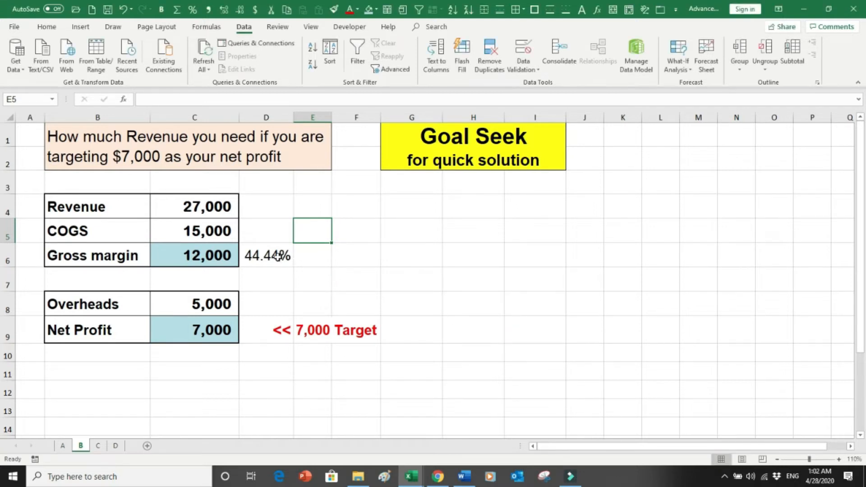
# Review the revenue, COGS, gross margin, overheads and net profit cells in C4 through C9 to check the calculation.
pyautogui.click(215, 207)
pyautogui.click(214, 227)
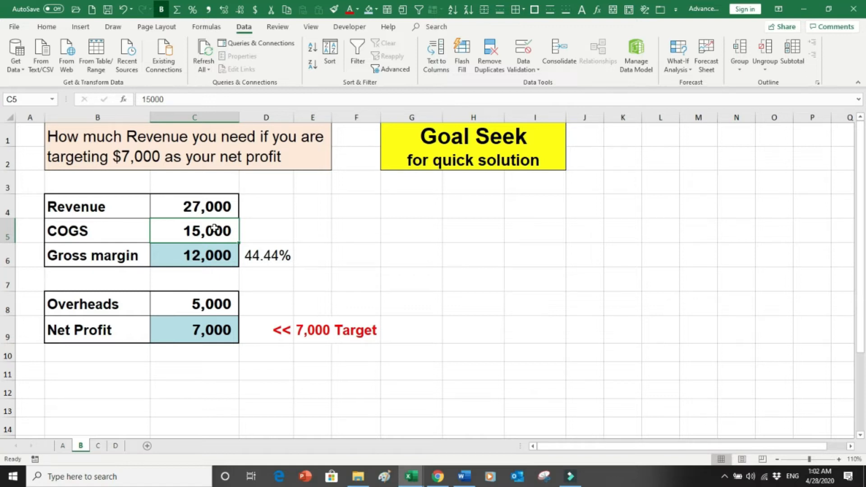
pyautogui.click(212, 250)
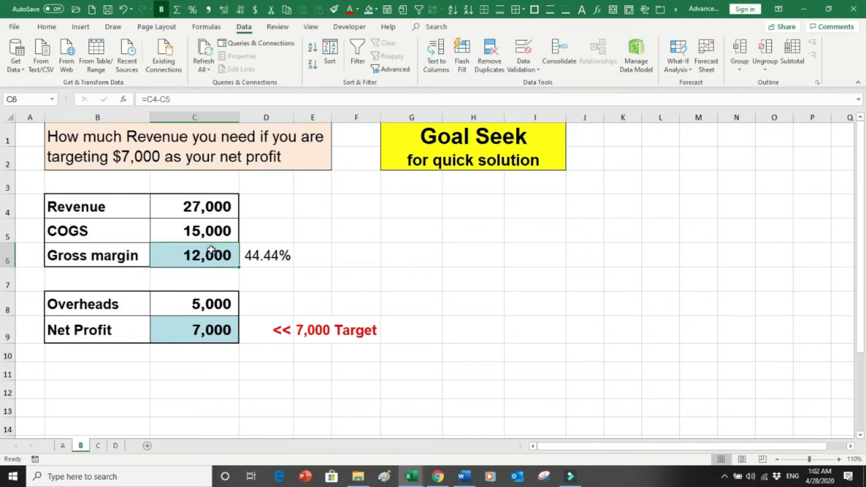
pyautogui.click(214, 301)
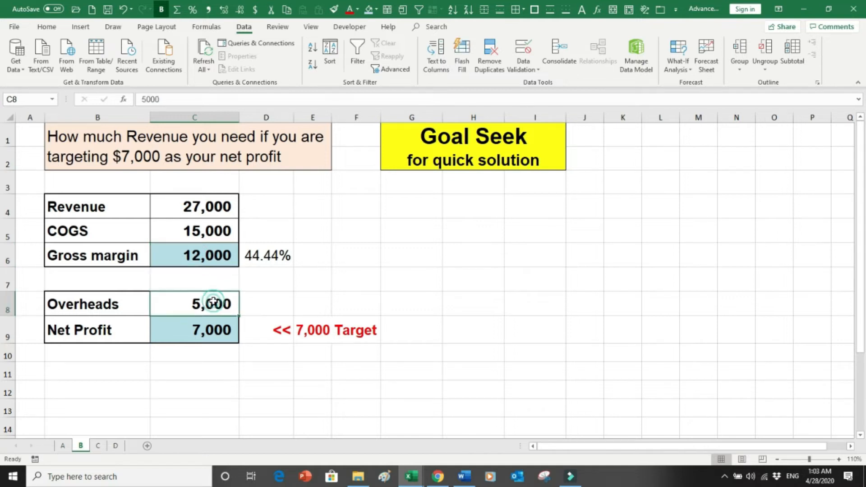
pyautogui.click(215, 337)
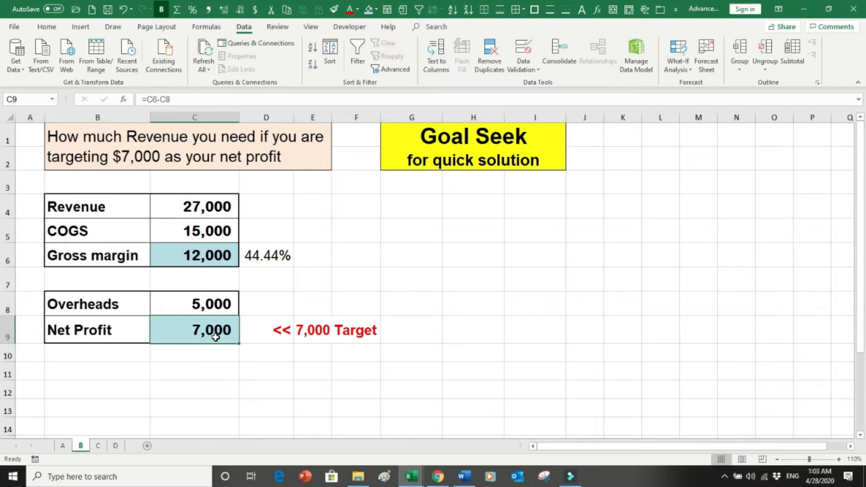
pyautogui.press('Down')
pyautogui.press('Down')
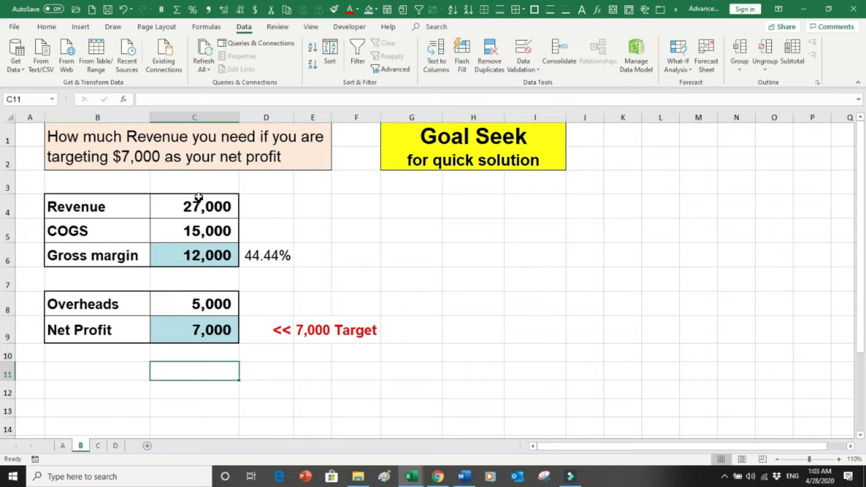
# Switch to sheet C and review the Shampoo, Detergients and Soap rows of the sales target problem.
pyautogui.click(98, 445)
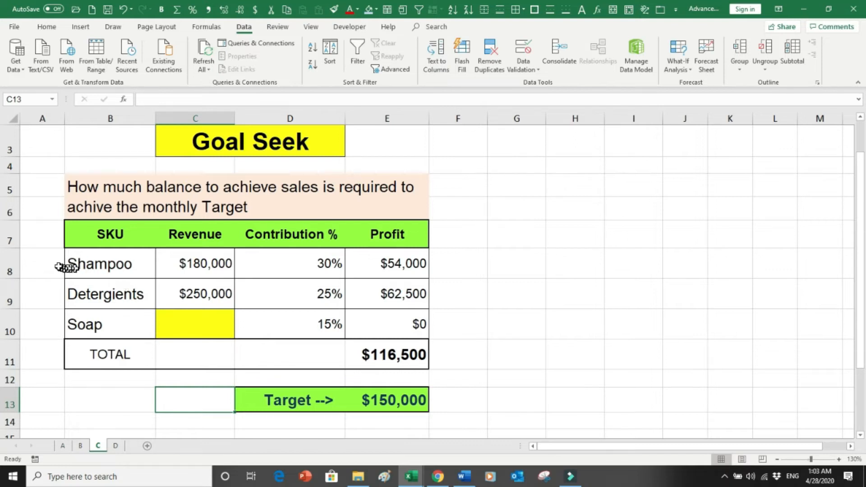
pyautogui.click(13, 266)
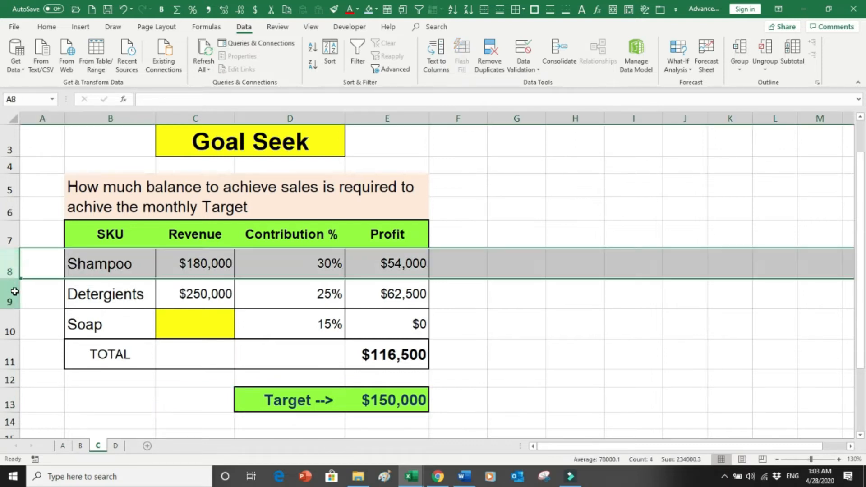
pyautogui.click(14, 292)
pyautogui.click(21, 324)
pyautogui.click(14, 325)
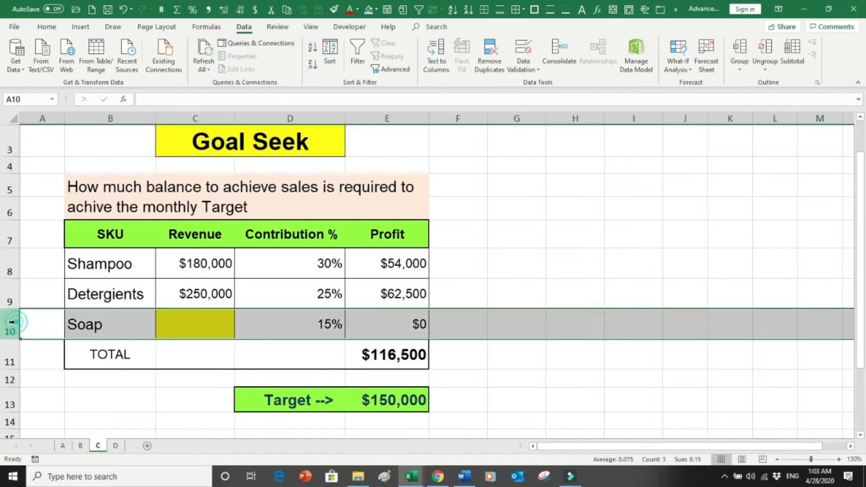
pyautogui.click(10, 269)
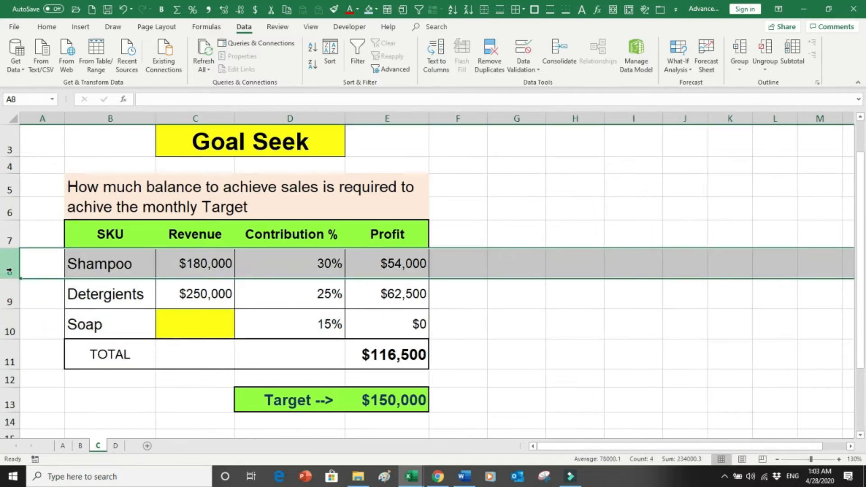
# Examine the revenue values and profit formulas of the Shampoo and Detergients rows.
pyautogui.click(205, 267)
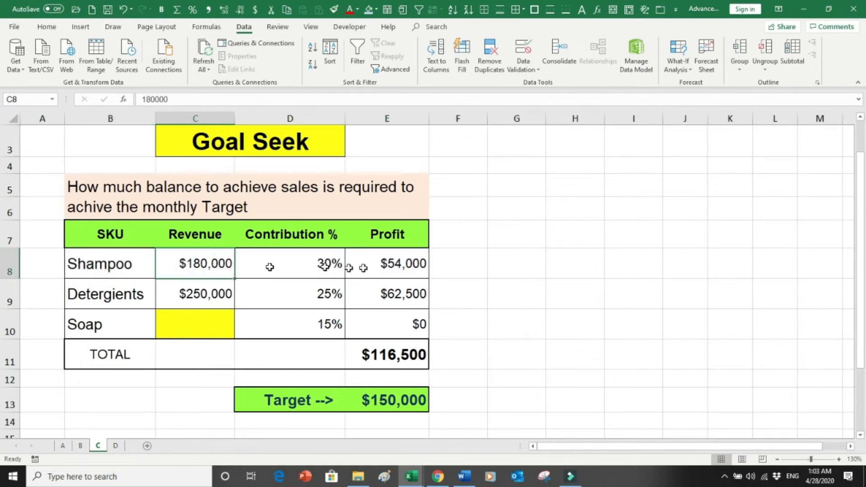
pyautogui.click(384, 269)
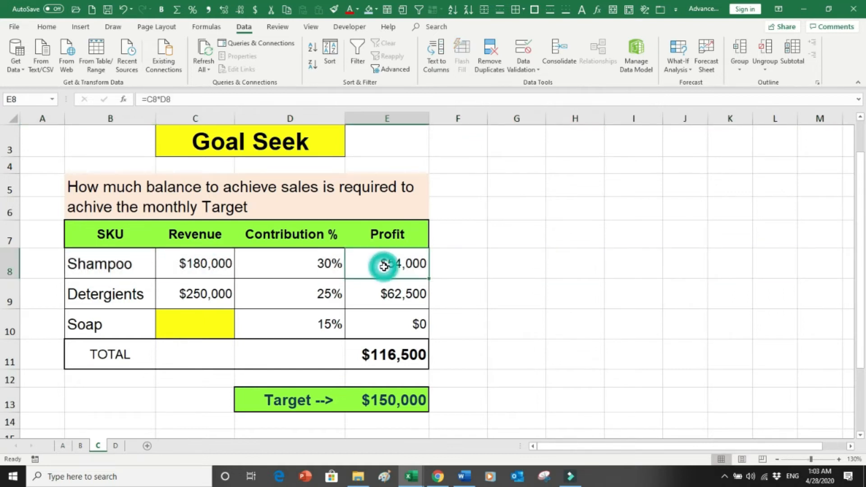
pyautogui.click(206, 298)
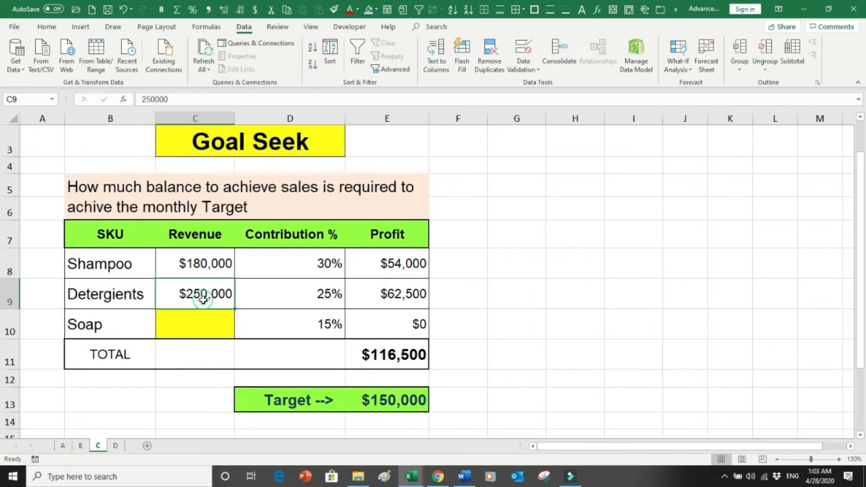
pyautogui.click(410, 295)
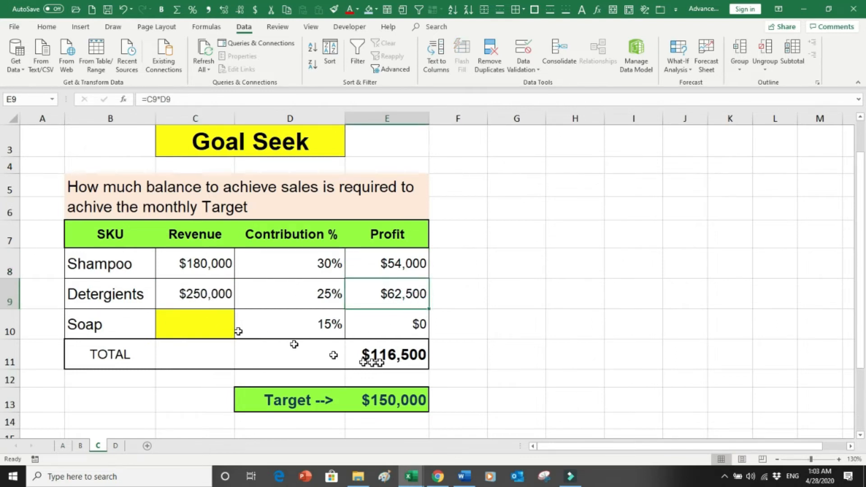
# Examine the profit target in E13 and the Soap row's contribution percentage and profit formula.
pyautogui.moveTo(469, 402); pyautogui.dragTo(364, 406)
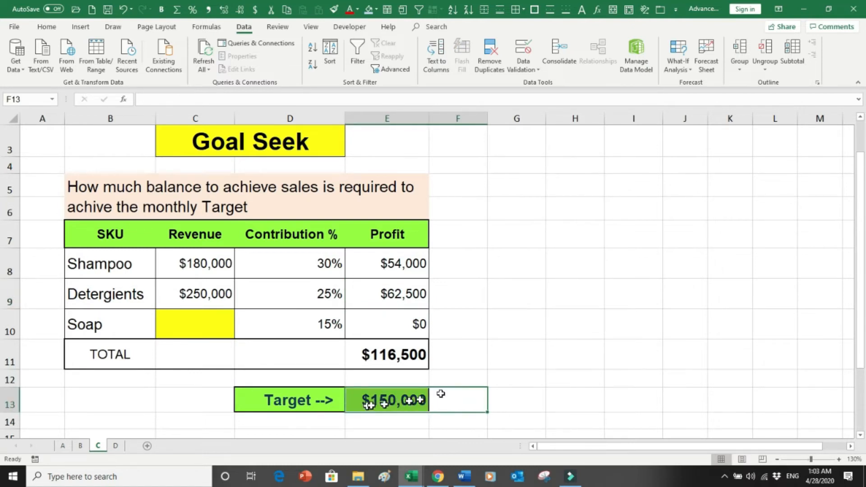
pyautogui.click(468, 358)
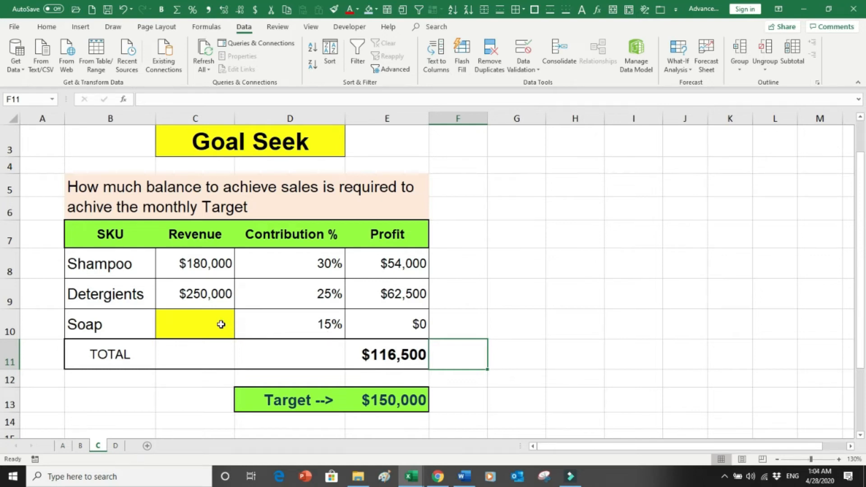
pyautogui.click(292, 325)
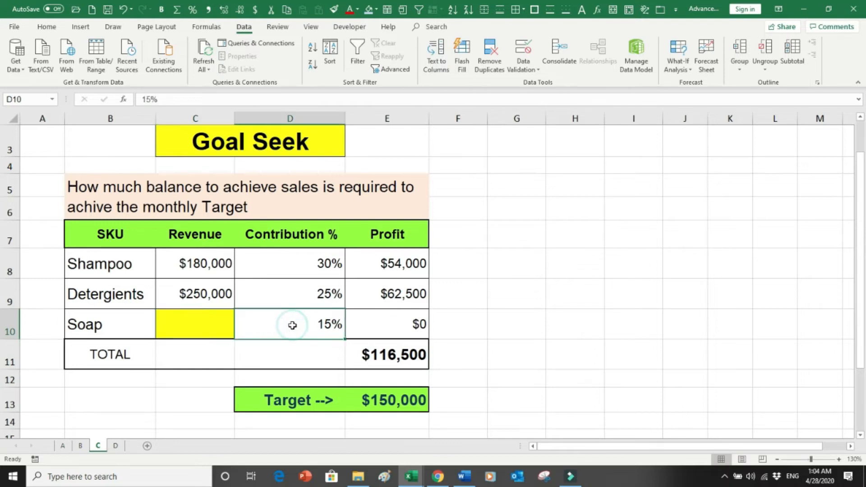
pyautogui.click(387, 323)
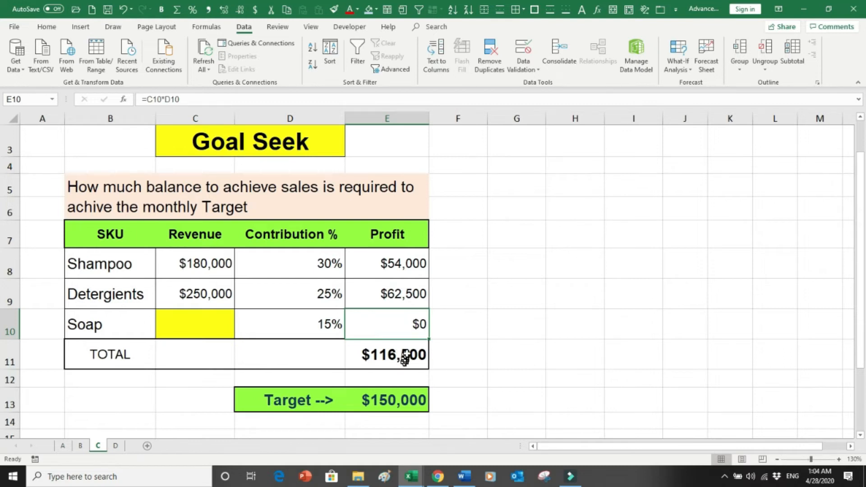
# Run Goal Seek to set the total profit in E11 to 150000 by changing Soap revenue cell C10, and accept the solution.
pyautogui.click(684, 68)
pyautogui.click(693, 97)
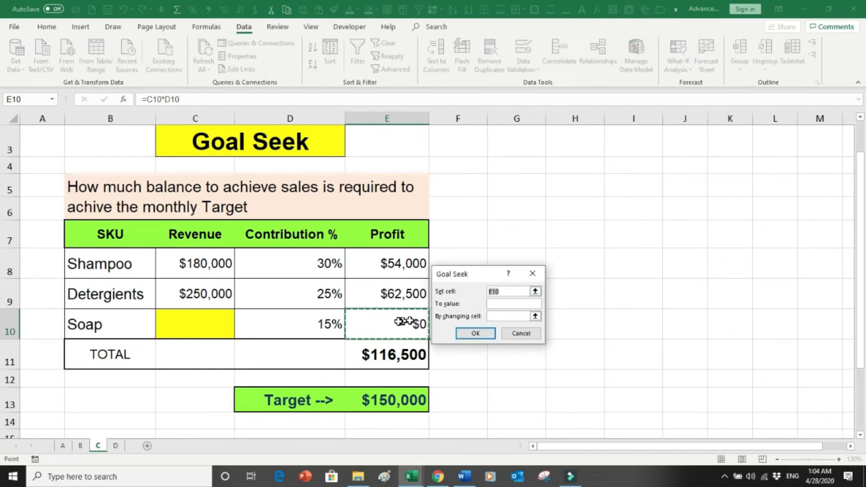
pyautogui.click(396, 353)
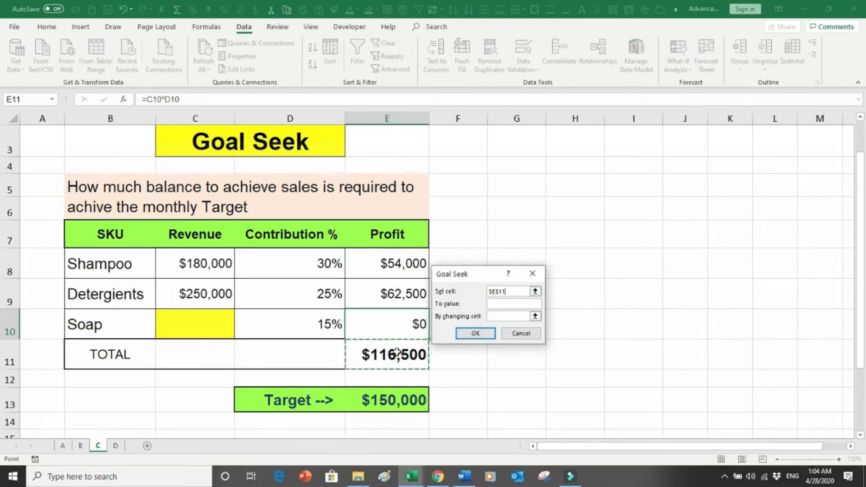
pyautogui.press('Tab')
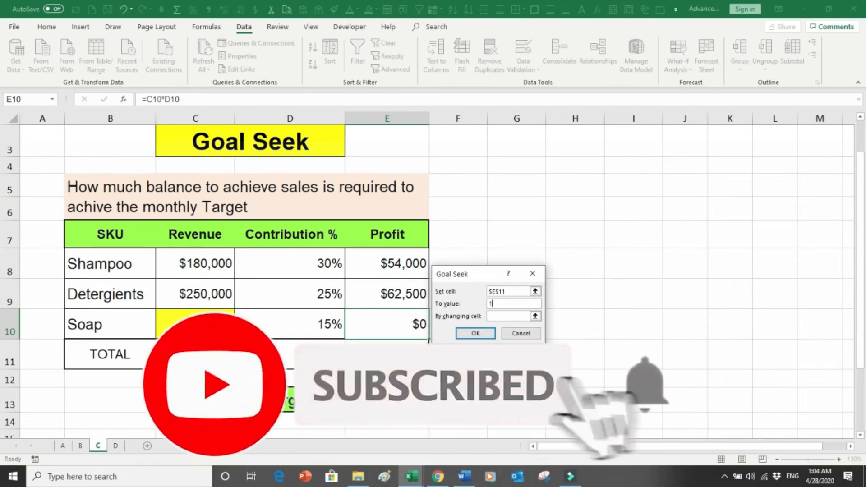
pyautogui.write('150000')
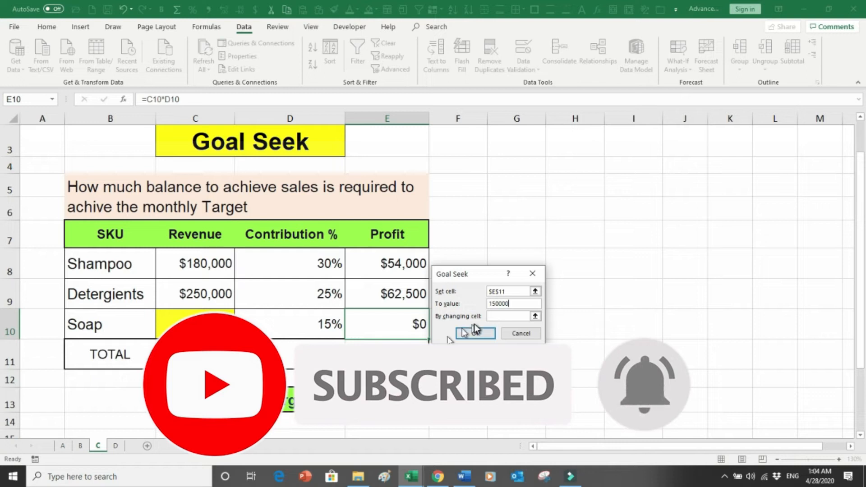
pyautogui.click(497, 315)
pyautogui.click(217, 320)
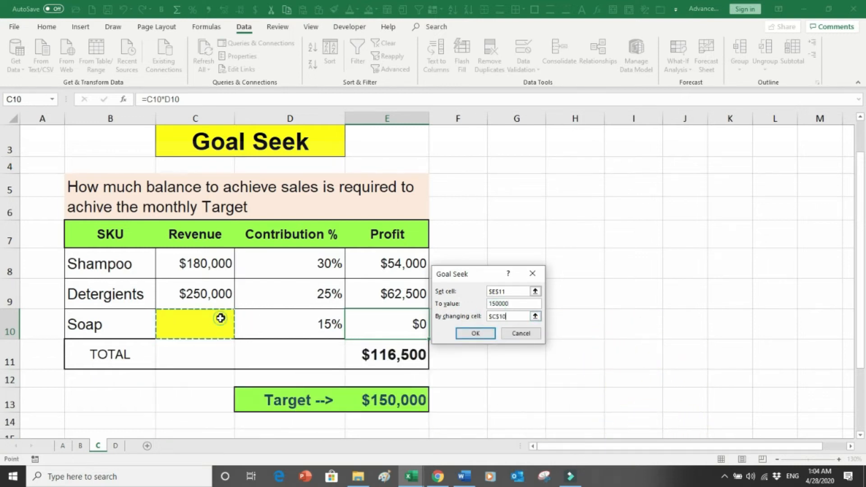
pyautogui.click(474, 334)
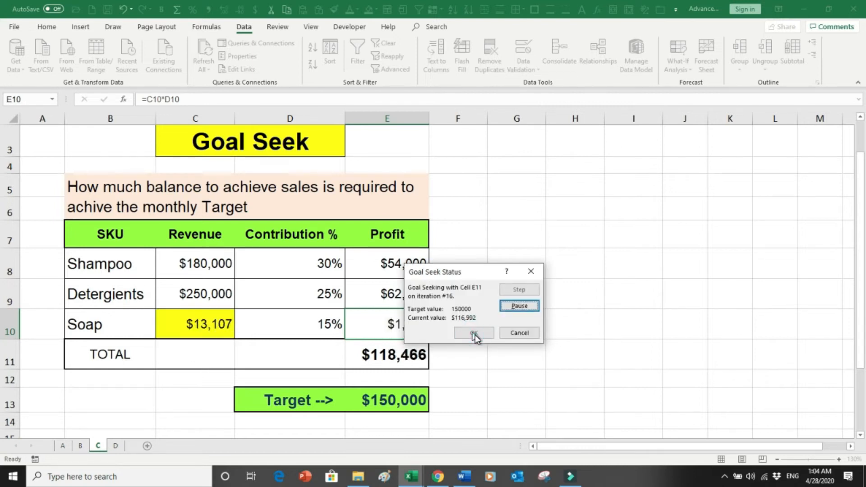
pyautogui.click(474, 333)
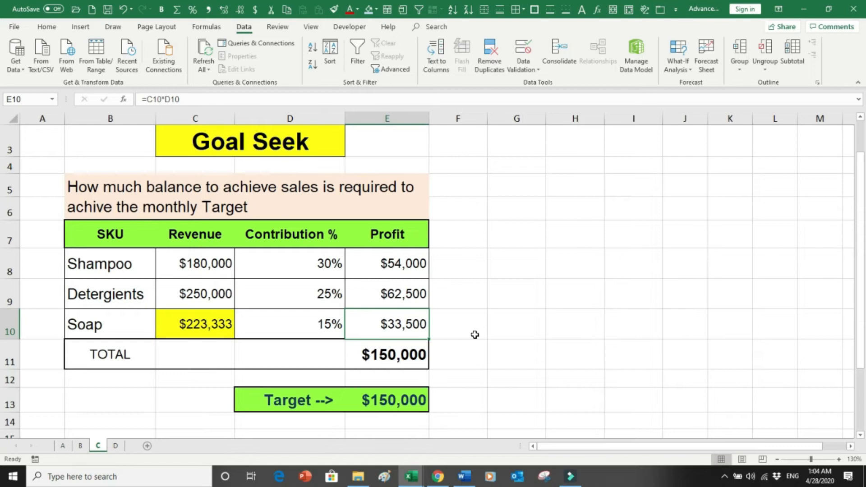
pyautogui.click(403, 325)
# Switch to sheet D and review the loan amount and the term in months of the loan interest problem.
pyautogui.click(116, 445)
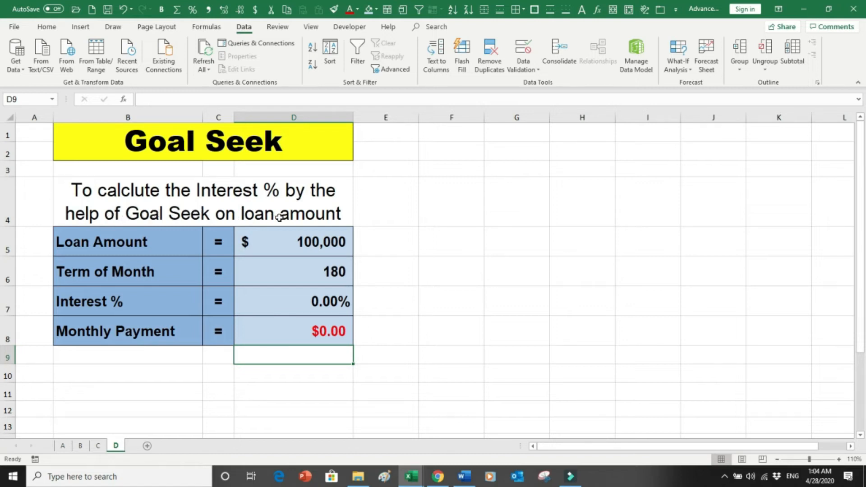
pyautogui.moveTo(398, 241); pyautogui.dragTo(329, 246)
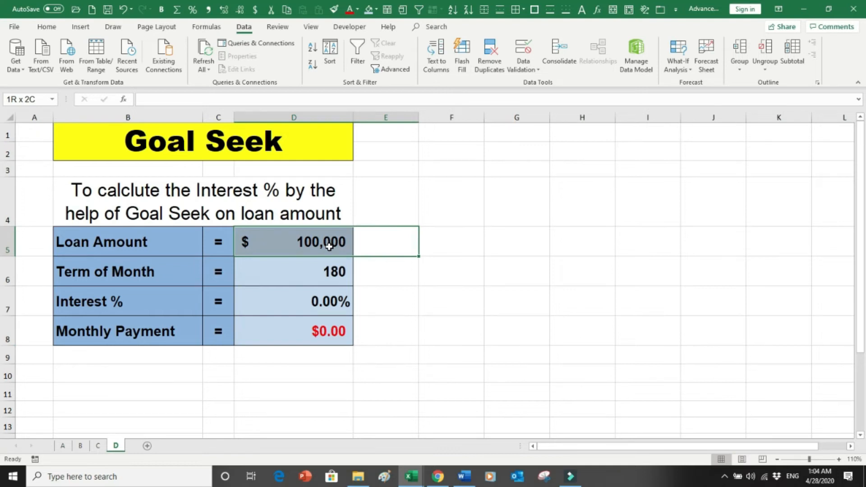
pyautogui.moveTo(393, 274); pyautogui.dragTo(343, 273)
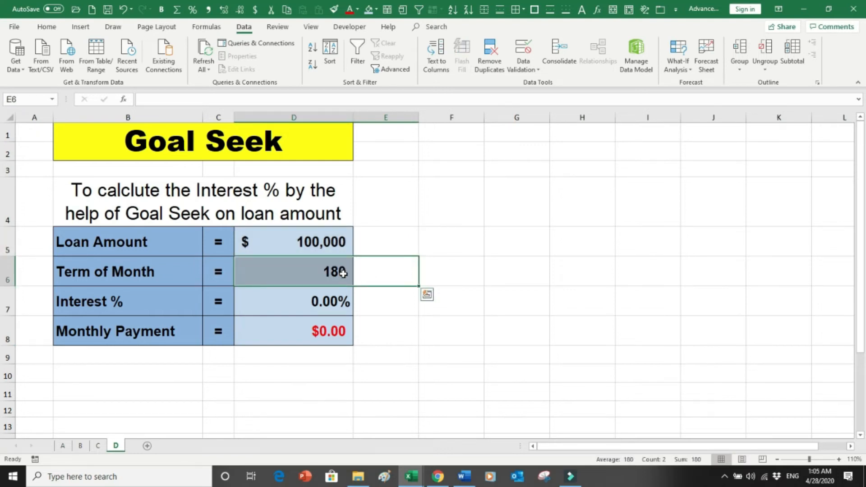
# Convert the loan term to years in cell E6 with the formula =D6/12.
pyautogui.click(371, 271)
pyautogui.write('=')
pyautogui.press('Left')
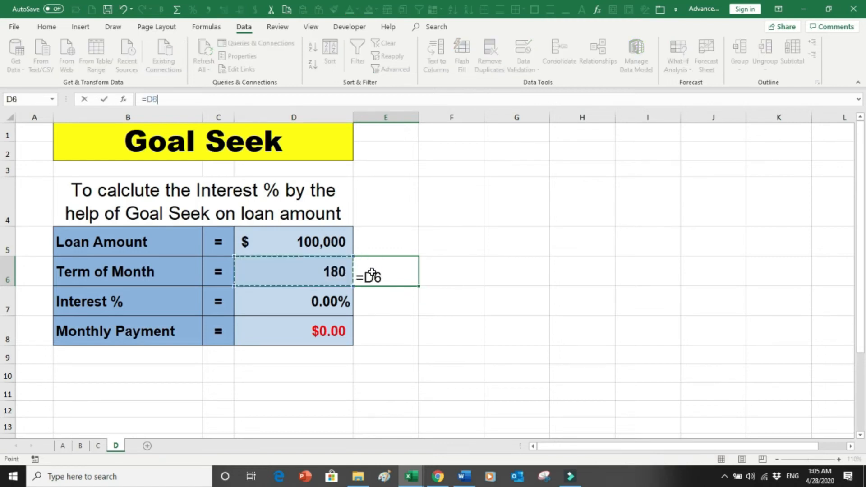
pyautogui.write('/12')
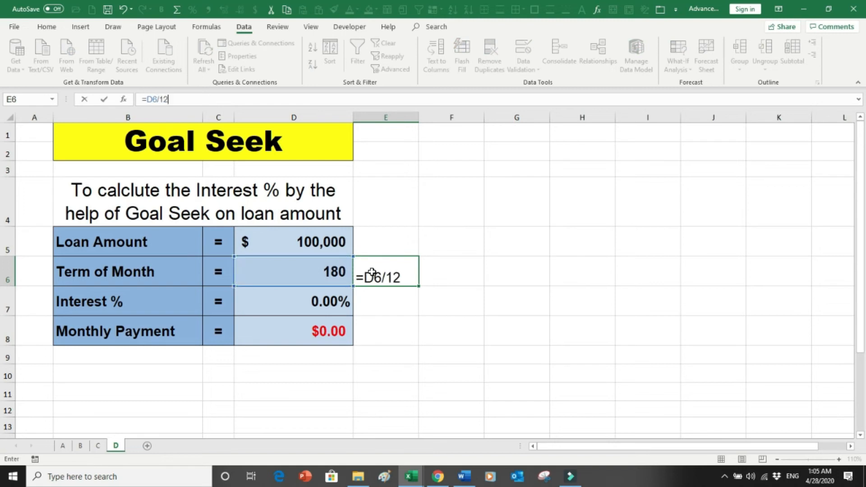
pyautogui.press('Return')
pyautogui.click(372, 271)
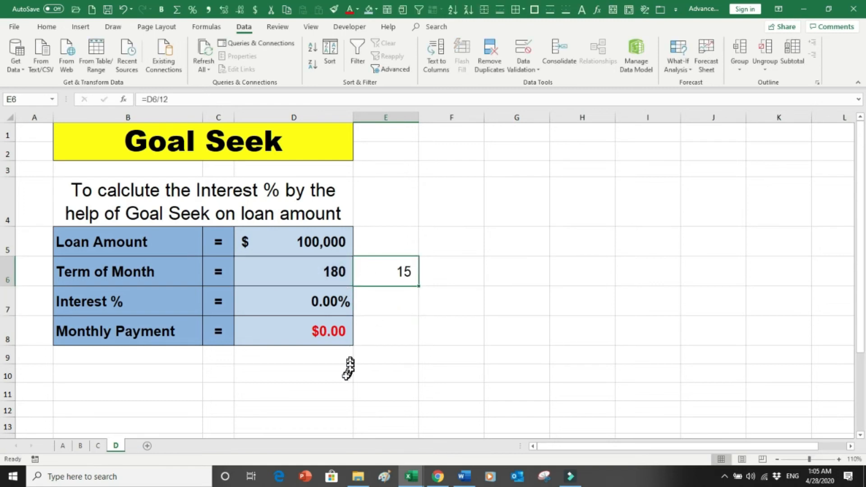
# Enter the desired monthly payment of 1000 as a note in cell D10 below the loan table.
pyautogui.click(328, 377)
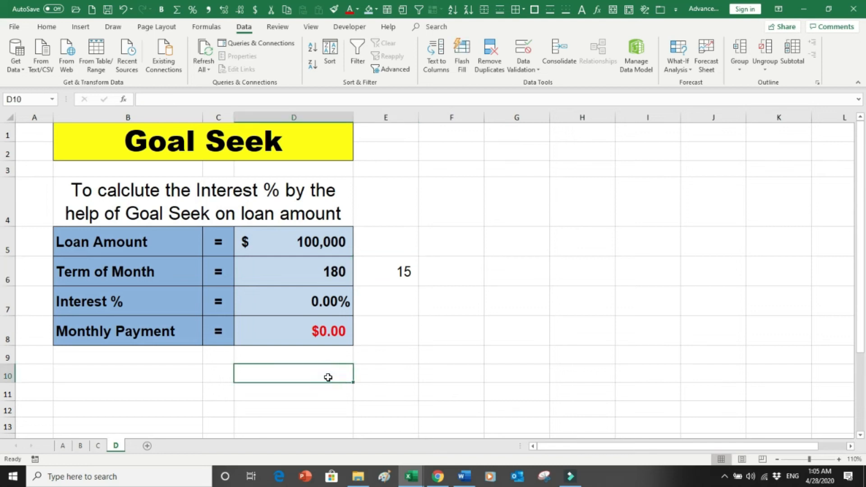
pyautogui.write('1000')
pyautogui.press('Return')
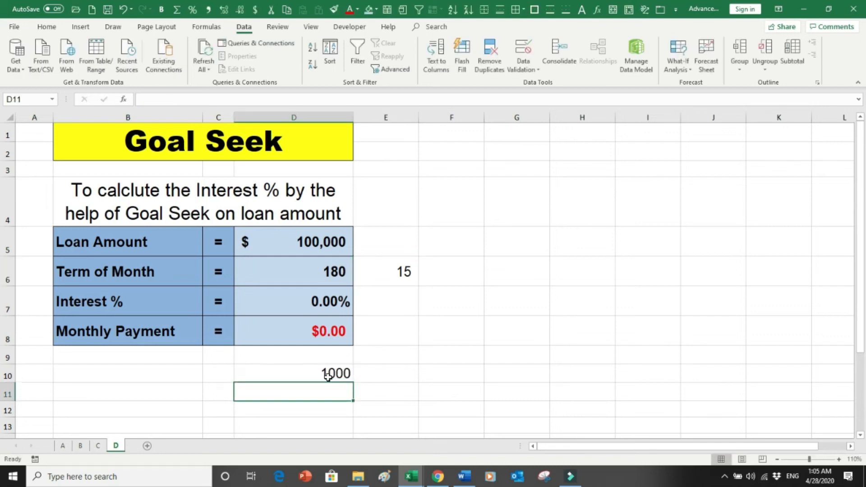
pyautogui.click(328, 377)
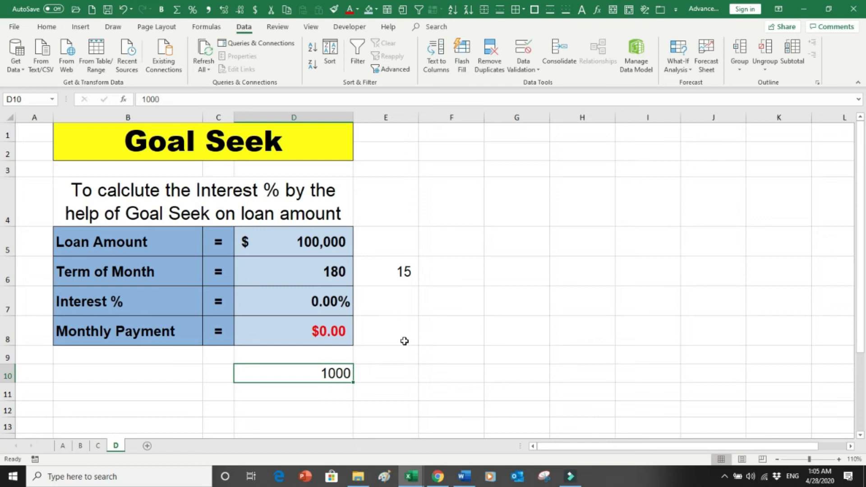
pyautogui.moveTo(381, 301); pyautogui.dragTo(347, 303)
# Start the financial function PMT in the Monthly Payment cell D8, keeping the loan values uncovered by its arguments dialog.
pyautogui.click(339, 336)
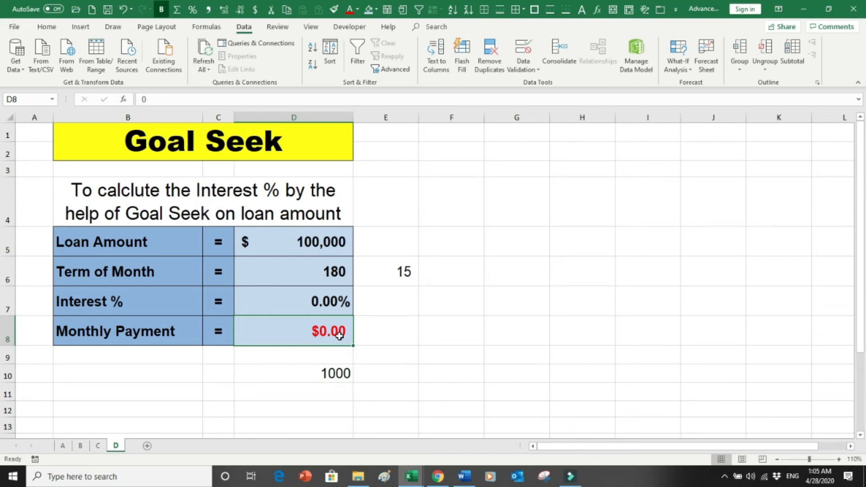
pyautogui.click(206, 26)
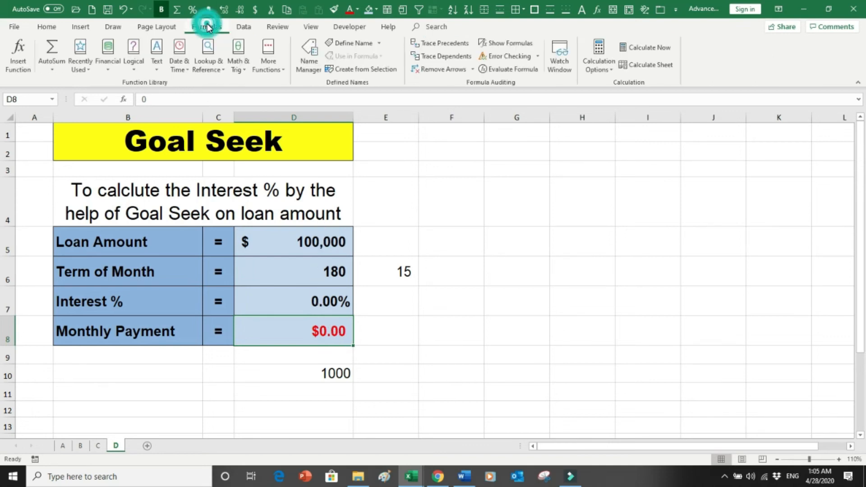
pyautogui.click(108, 63)
pyautogui.moveTo(175, 94); pyautogui.dragTo(186, 253)
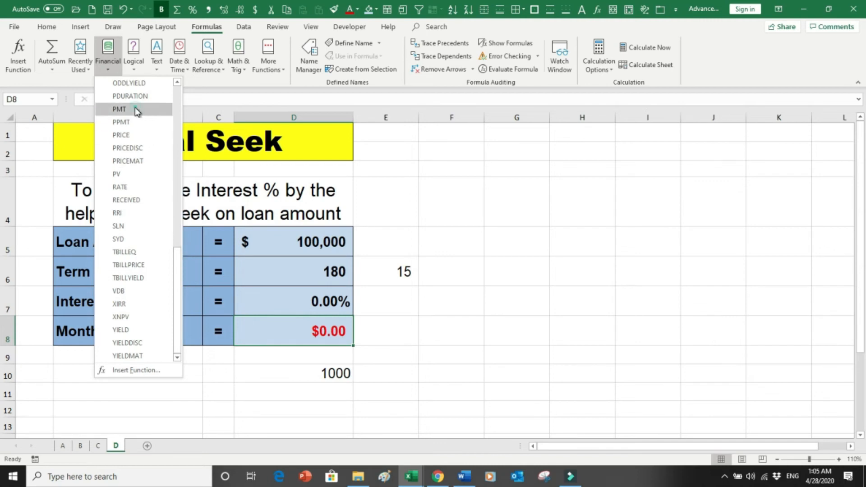
pyautogui.click(119, 109)
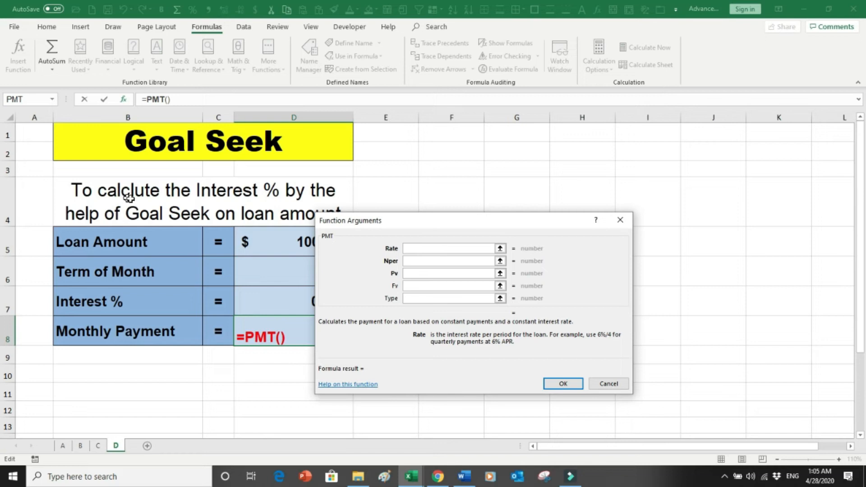
pyautogui.moveTo(406, 219); pyautogui.dragTo(487, 195)
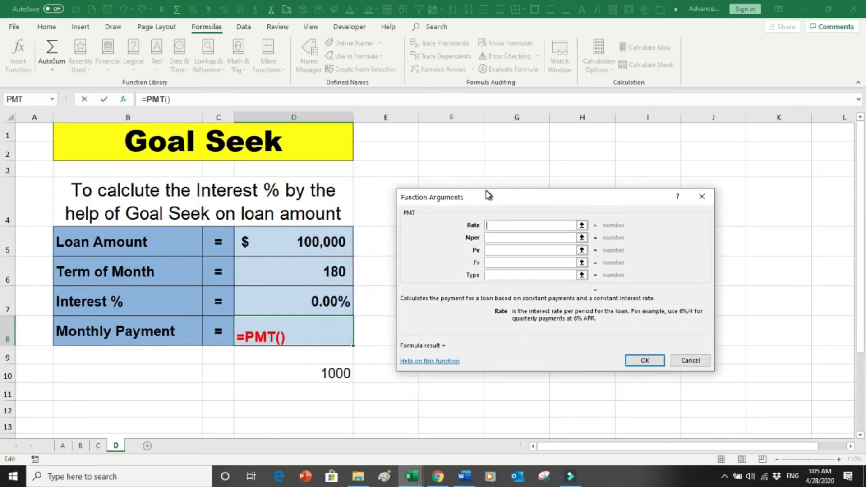
# Set the PMT arguments to Rate D7/12, Nper D6 and Pv D5, and insert the formula.
pyautogui.click(316, 302)
pyautogui.write('/12')
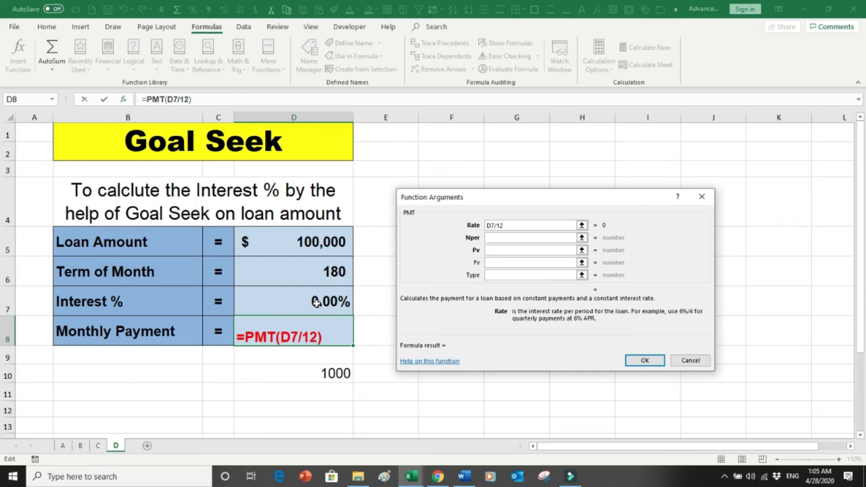
pyautogui.press('Tab')
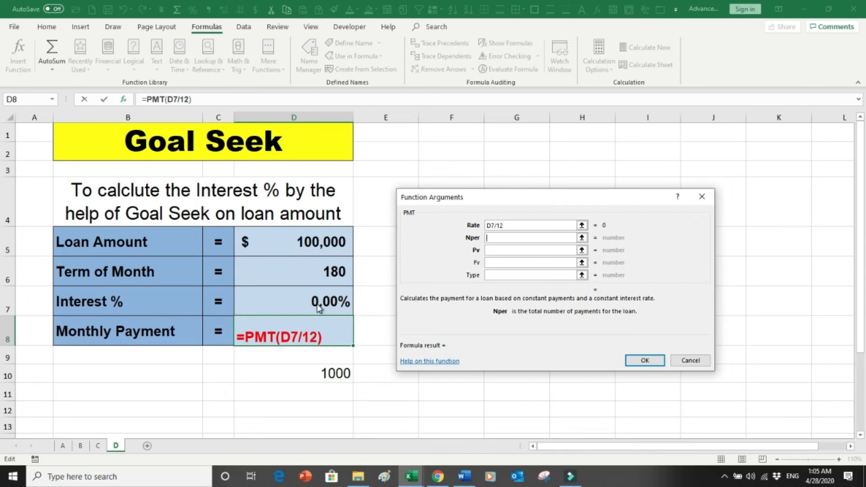
pyautogui.click(300, 271)
pyautogui.press('Tab')
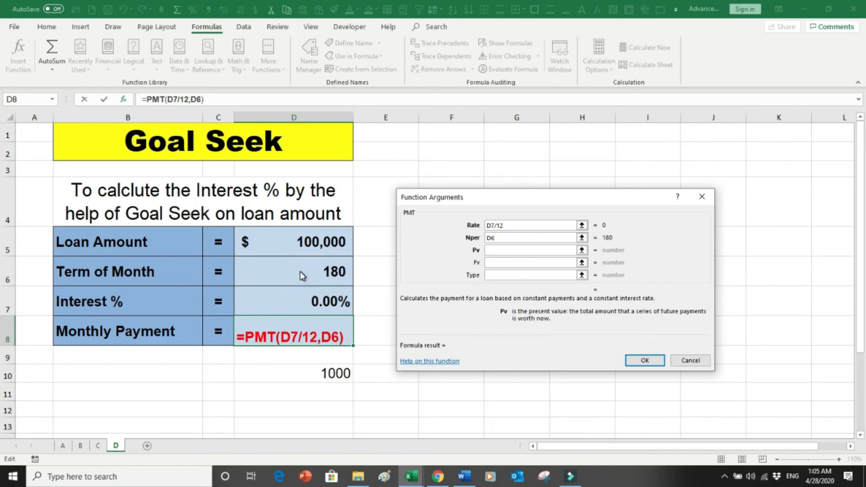
pyautogui.click(329, 244)
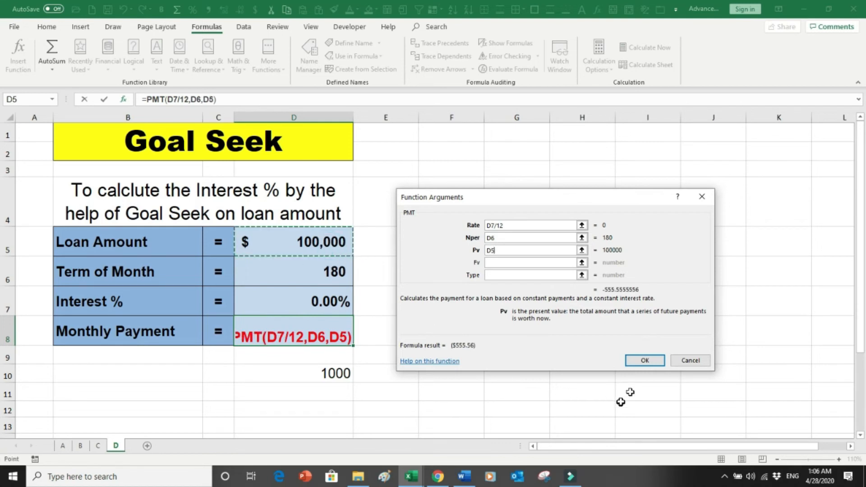
pyautogui.click(643, 367)
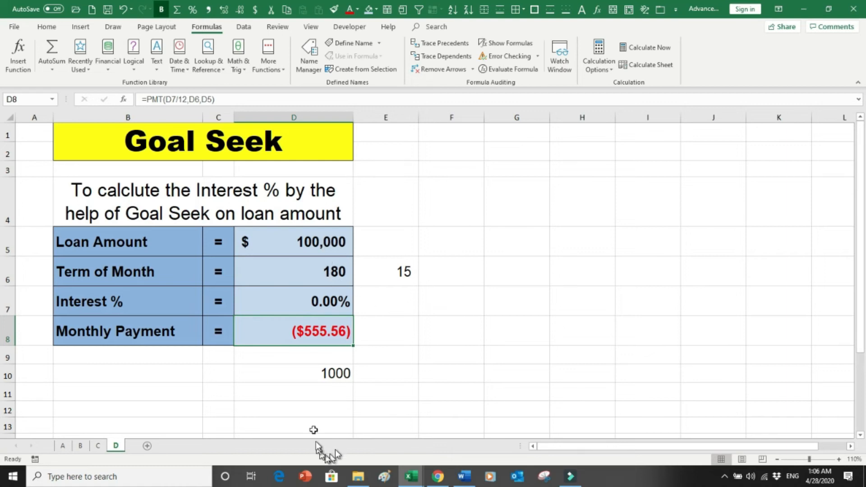
# Calculate the total repayment in cell D12 with =D8*D6, and clear the cell again.
pyautogui.click(310, 413)
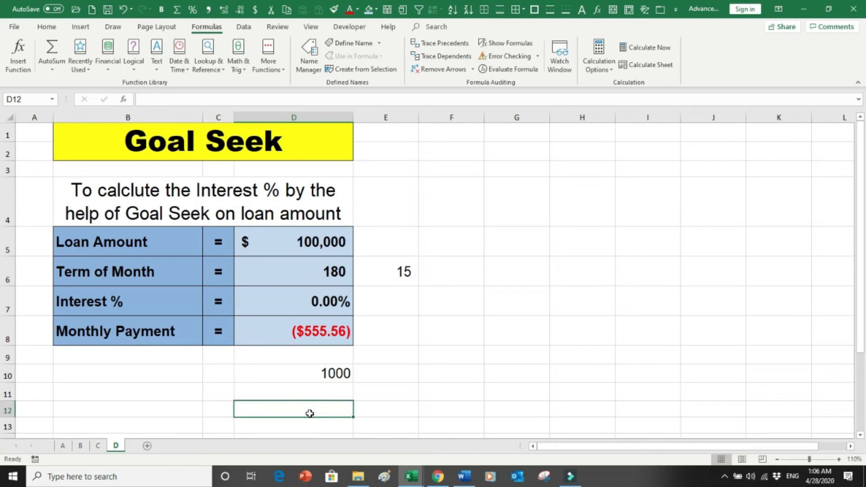
pyautogui.write('=')
pyautogui.click(332, 339)
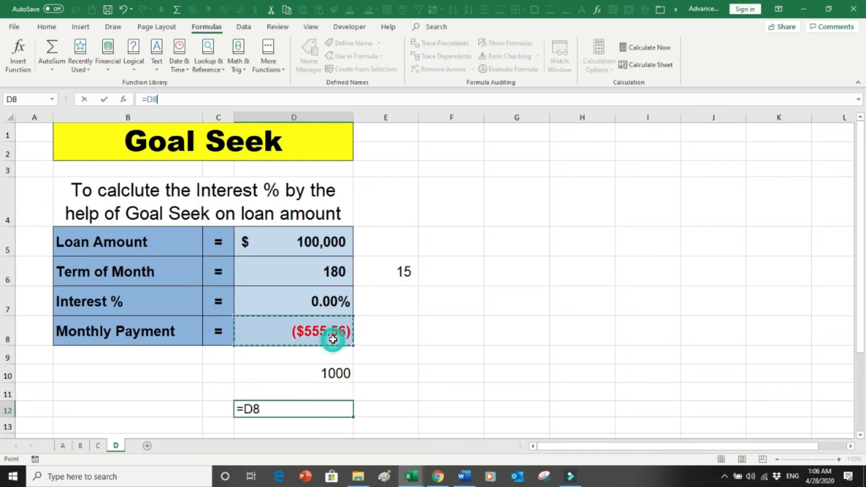
pyautogui.write('*')
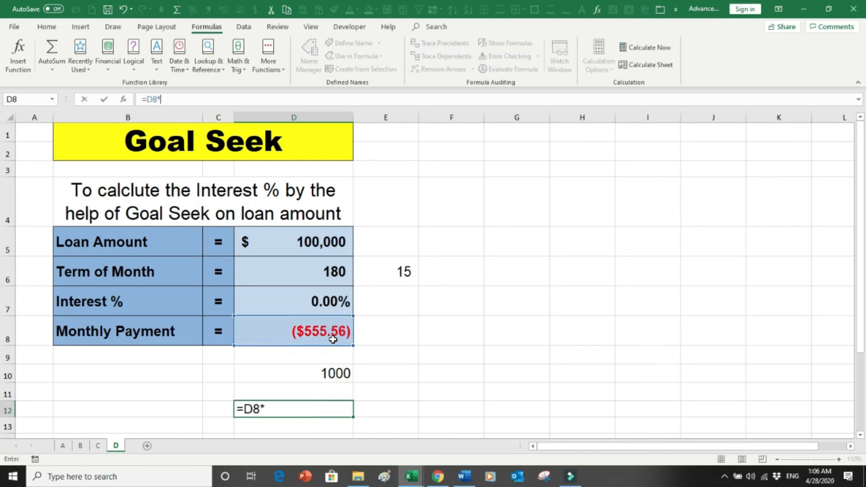
pyautogui.click(332, 276)
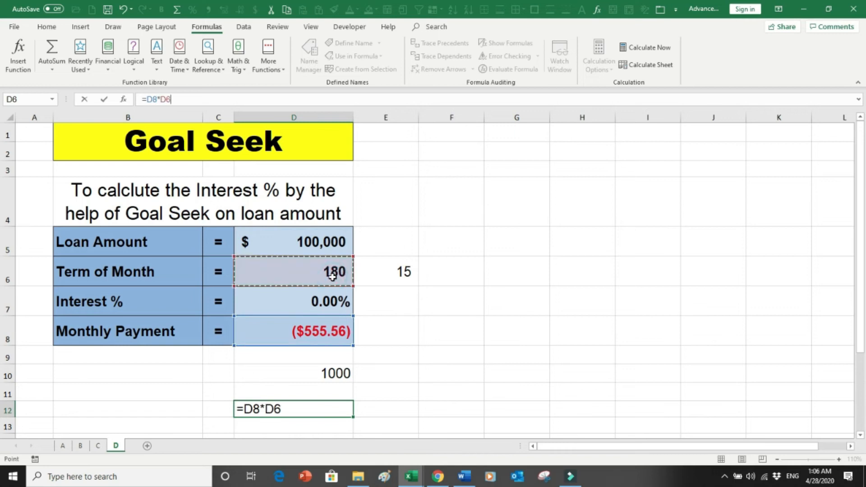
pyautogui.press('Return')
pyautogui.press('Up')
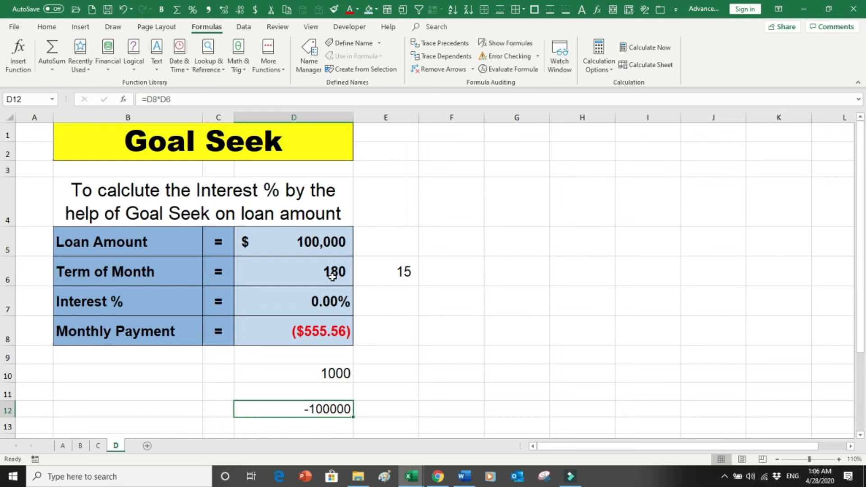
pyautogui.press('Delete')
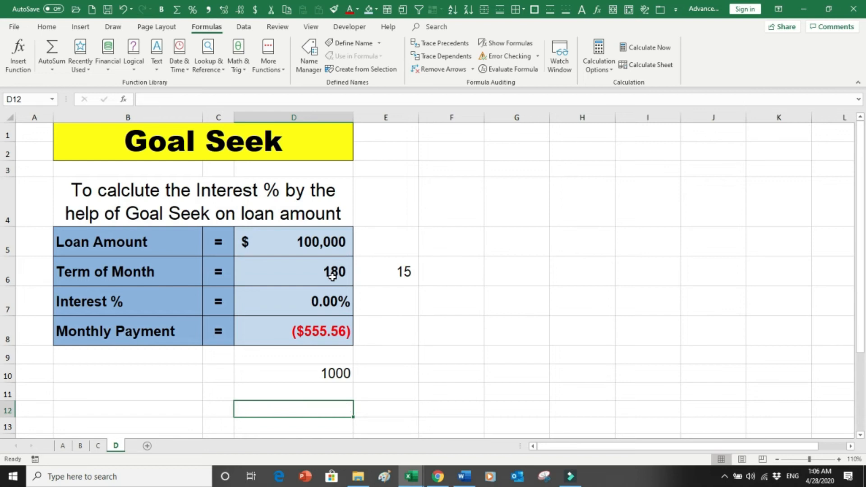
# Run Goal Seek to set the monthly payment in D8 to -1000 by changing interest cell D7, and accept the solution.
pyautogui.click(316, 299)
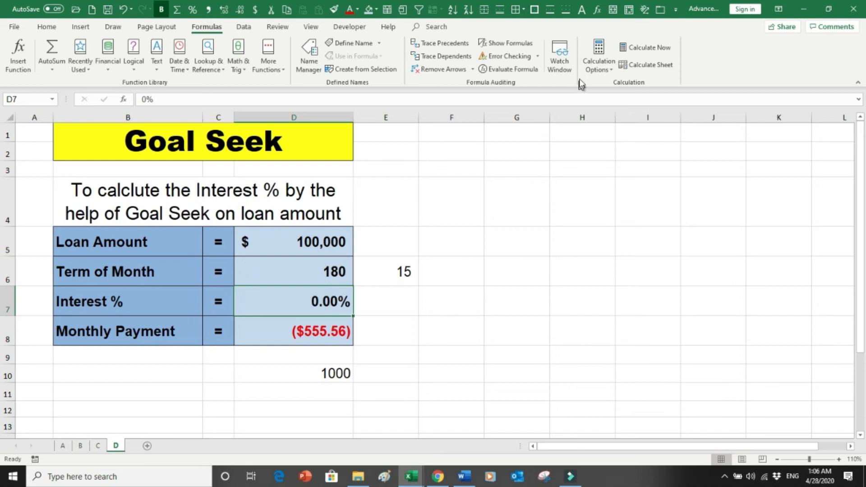
pyautogui.click(244, 27)
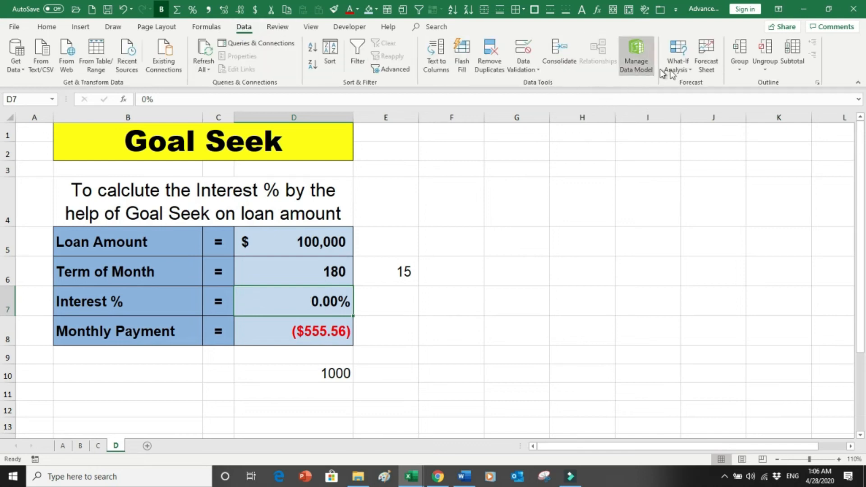
pyautogui.click(692, 73)
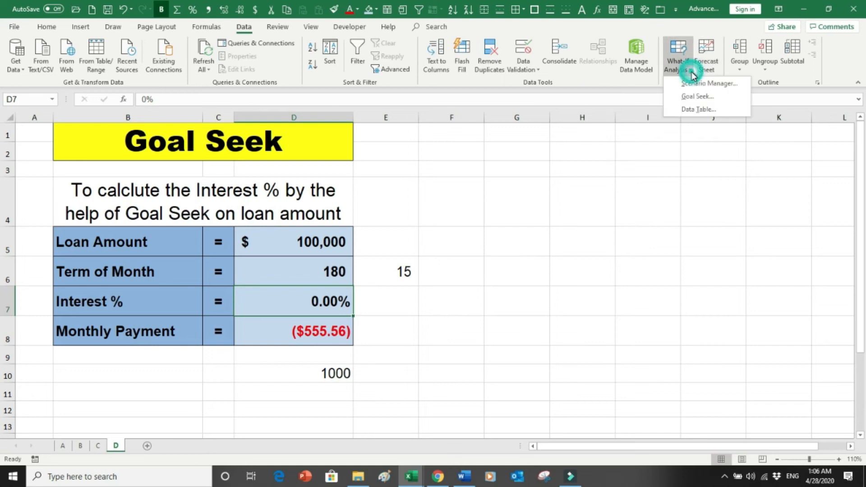
pyautogui.click(695, 95)
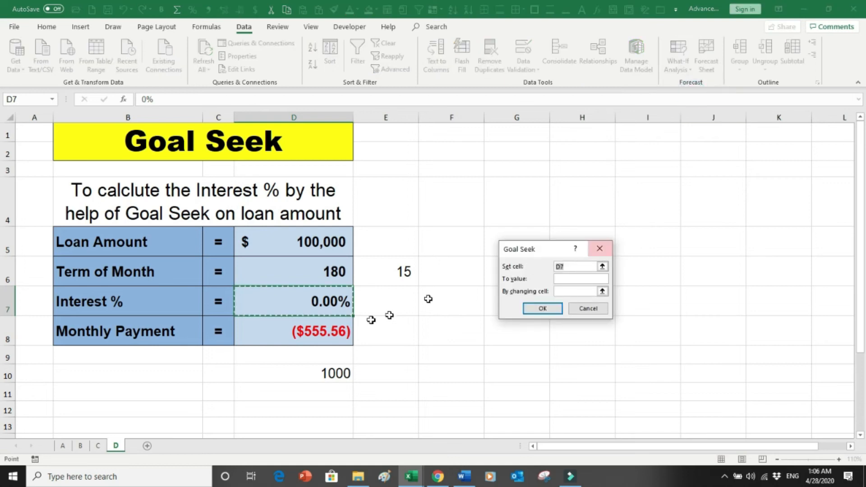
pyautogui.click(333, 332)
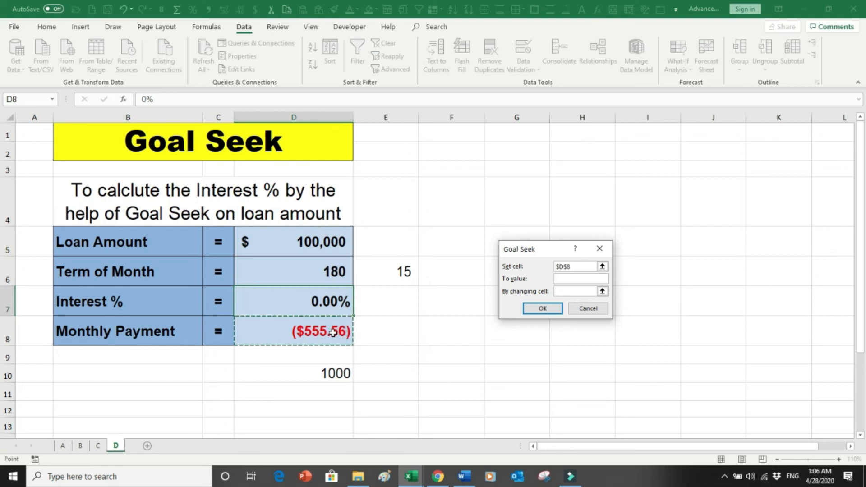
pyautogui.press('Tab')
pyautogui.write('-1000')
pyautogui.press('Tab')
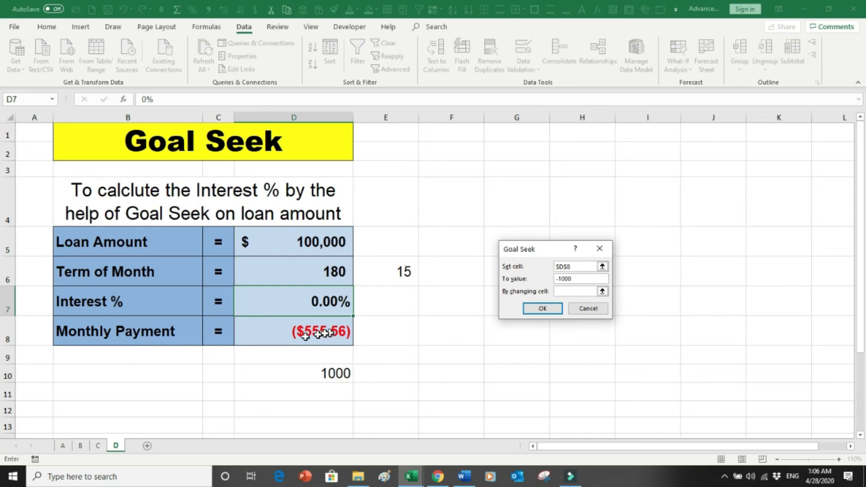
pyautogui.click(311, 302)
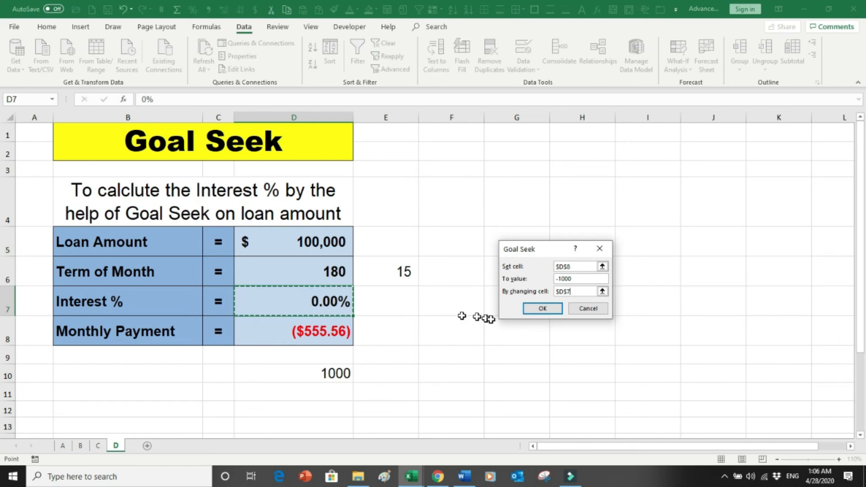
pyautogui.click(539, 309)
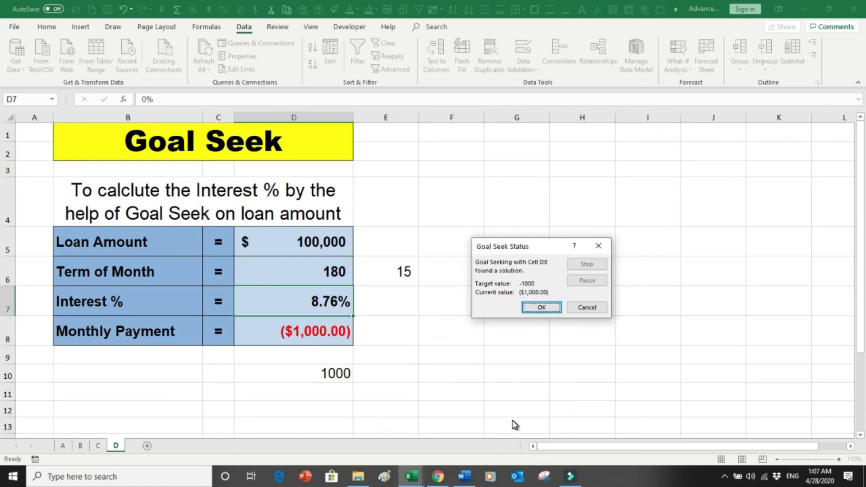
pyautogui.click(544, 307)
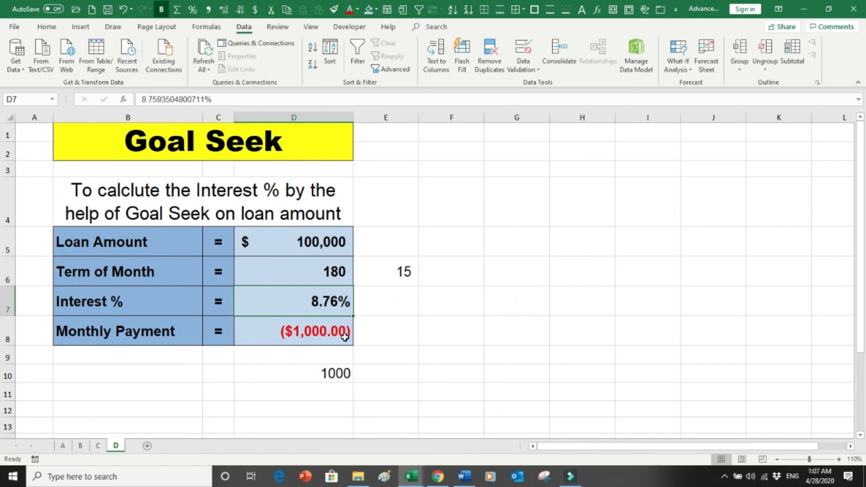
pyautogui.click(327, 406)
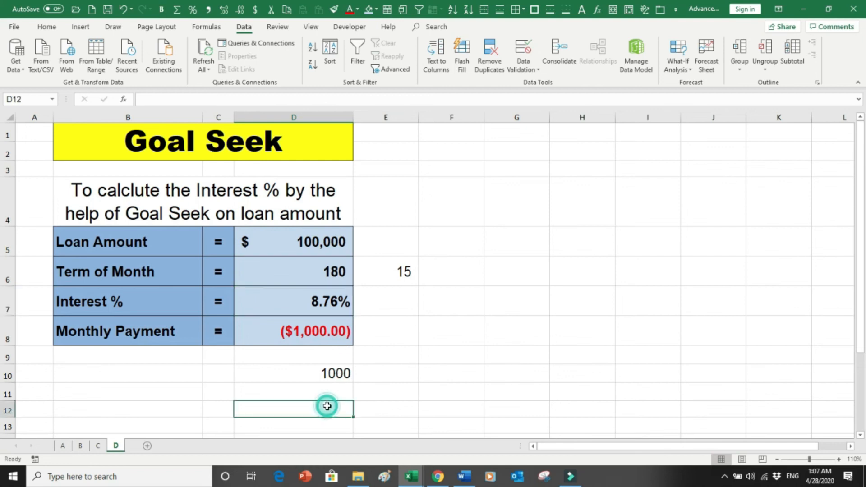
# Calculate the total repayment at the solved interest rate in cell D12 with the formula =D8*D6.
pyautogui.write('=')
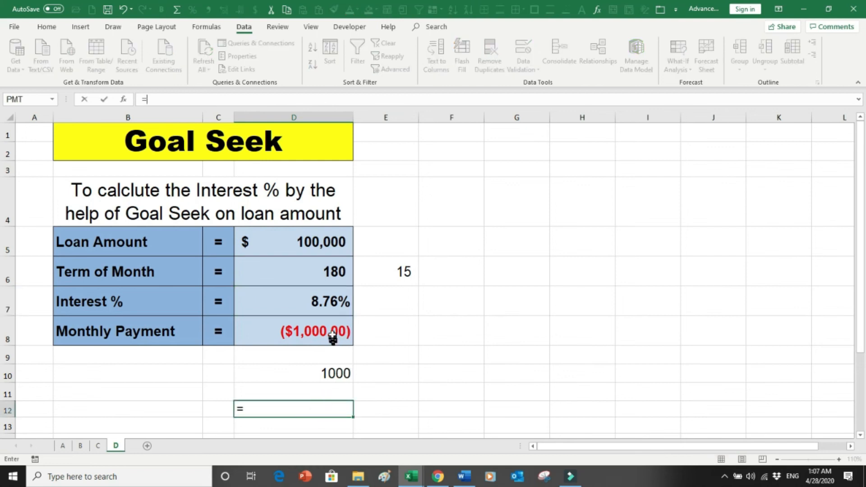
pyautogui.click(333, 335)
pyautogui.write('*')
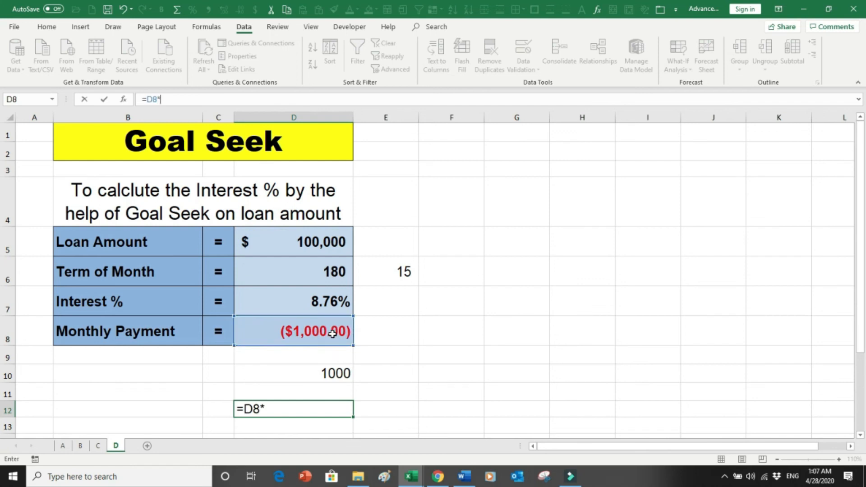
pyautogui.press('Up')
pyautogui.press('Up')
pyautogui.press('Up')
pyautogui.press('Up')
pyautogui.press('Up')
pyautogui.press('Up')
pyautogui.press('Up')
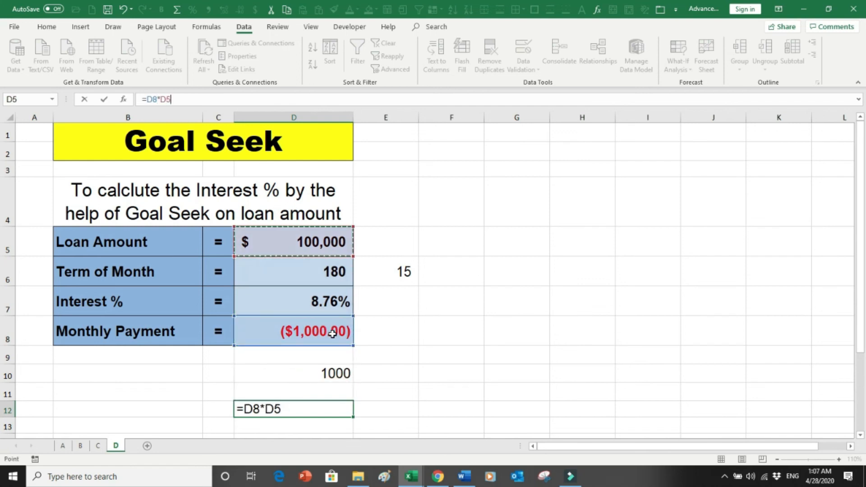
pyautogui.press('Down')
pyautogui.press('Return')
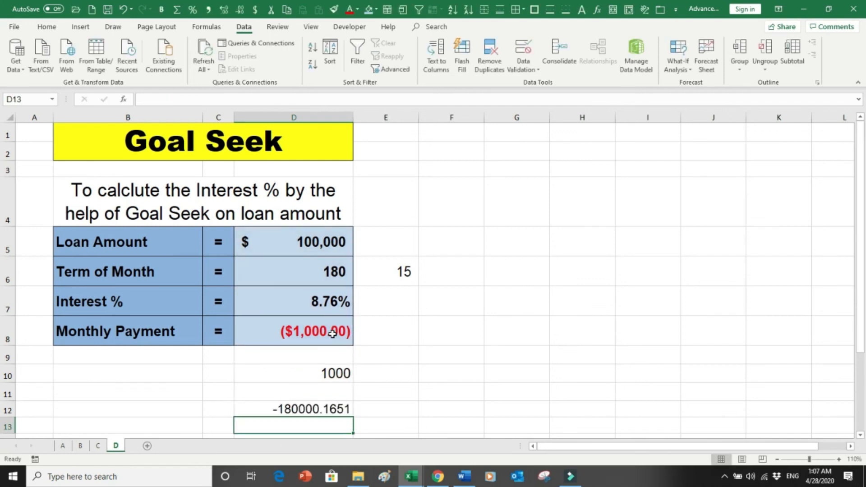
# Format the total repayment in D12 in comma style with no decimal places.
pyautogui.press('Up')
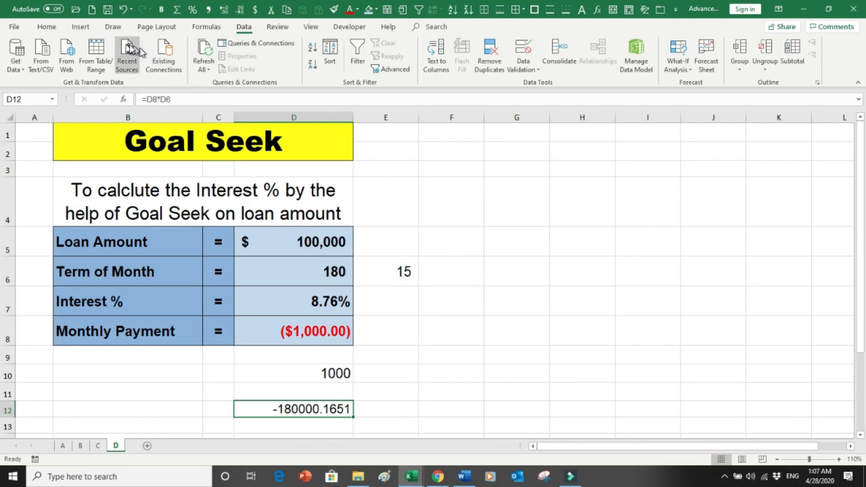
pyautogui.click(207, 11)
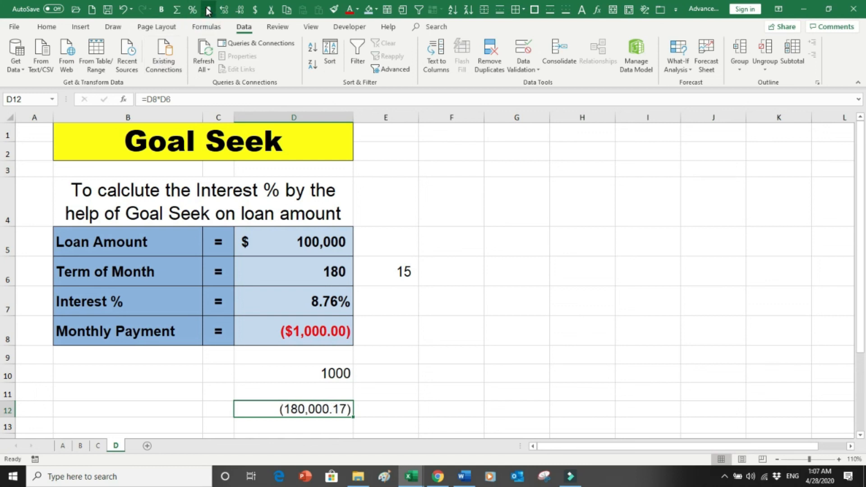
pyautogui.click(241, 12)
pyautogui.click(242, 13)
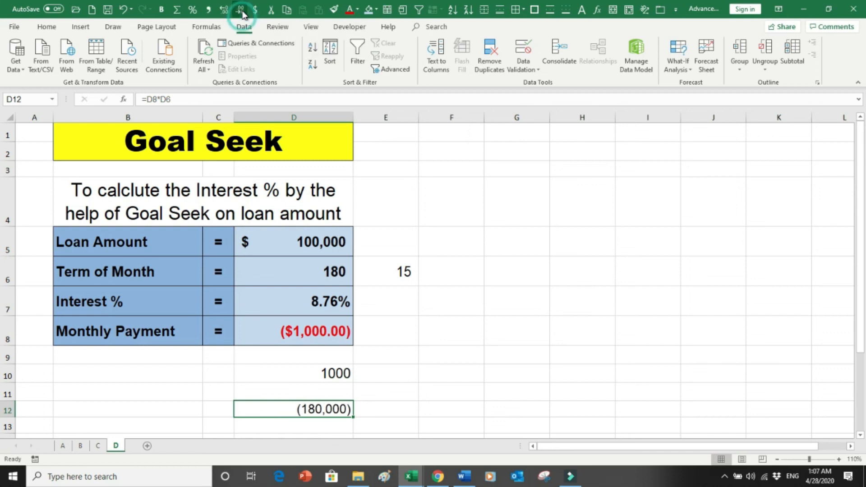